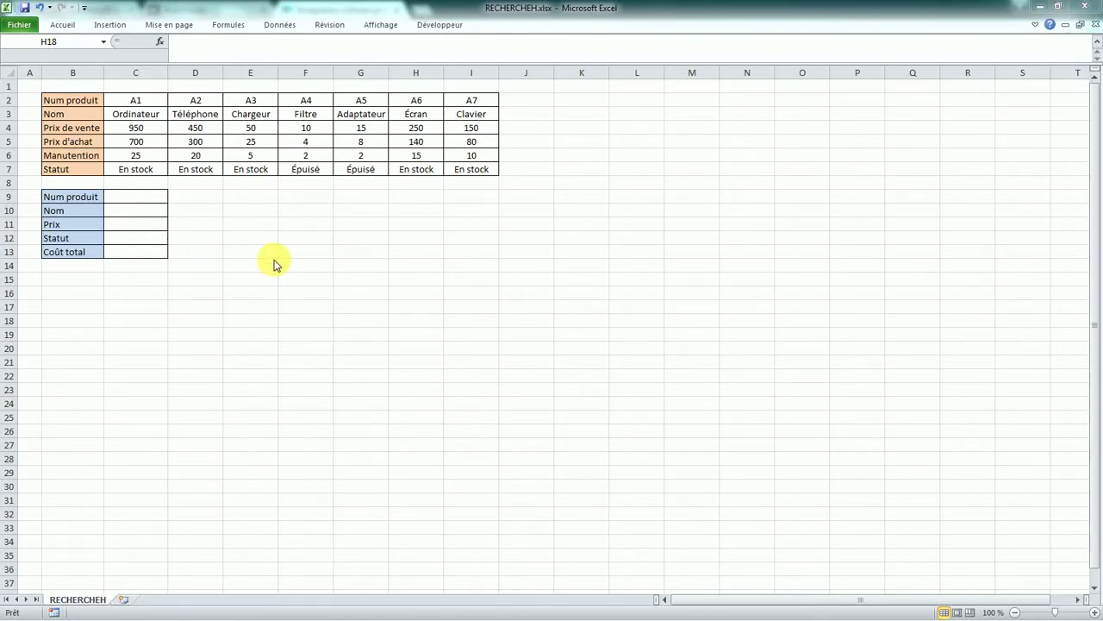
# Step: Select the product table B2:I7, Num produit through Statut, and copy it with Ctrl+C
pyautogui.click(198, 282)
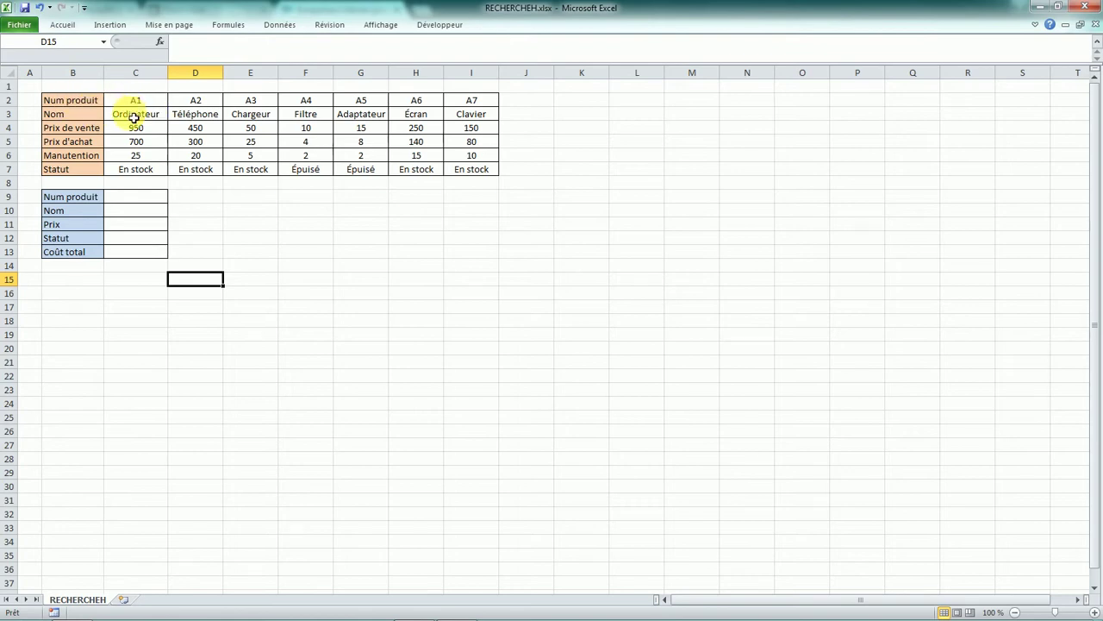
pyautogui.click(133, 118)
pyautogui.moveTo(135, 100); pyautogui.dragTo(147, 170)
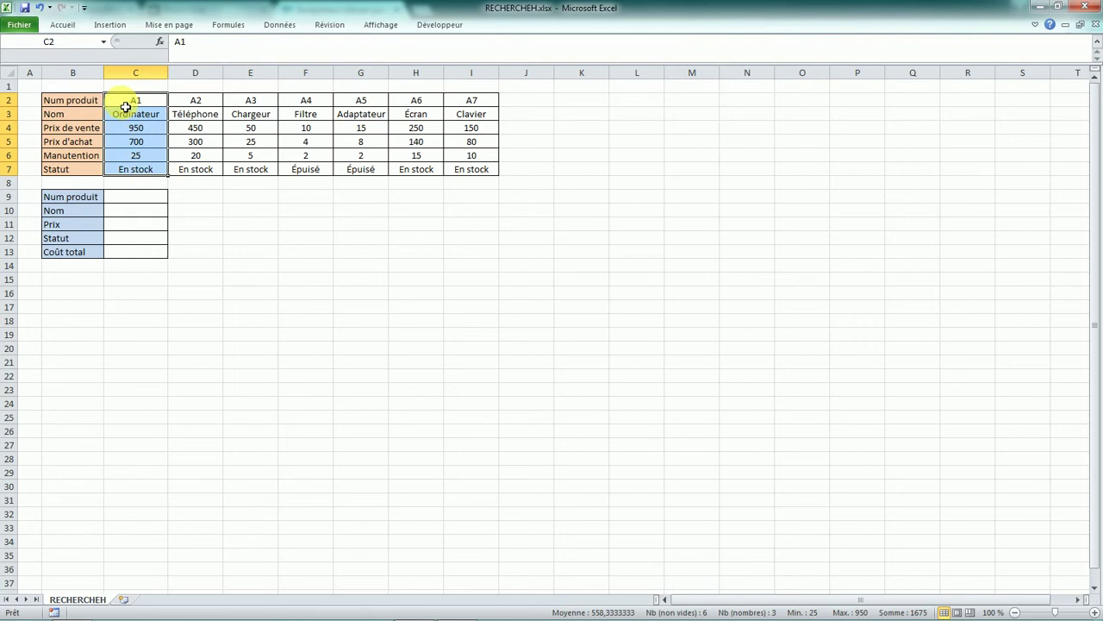
pyautogui.moveTo(126, 104); pyautogui.dragTo(475, 100)
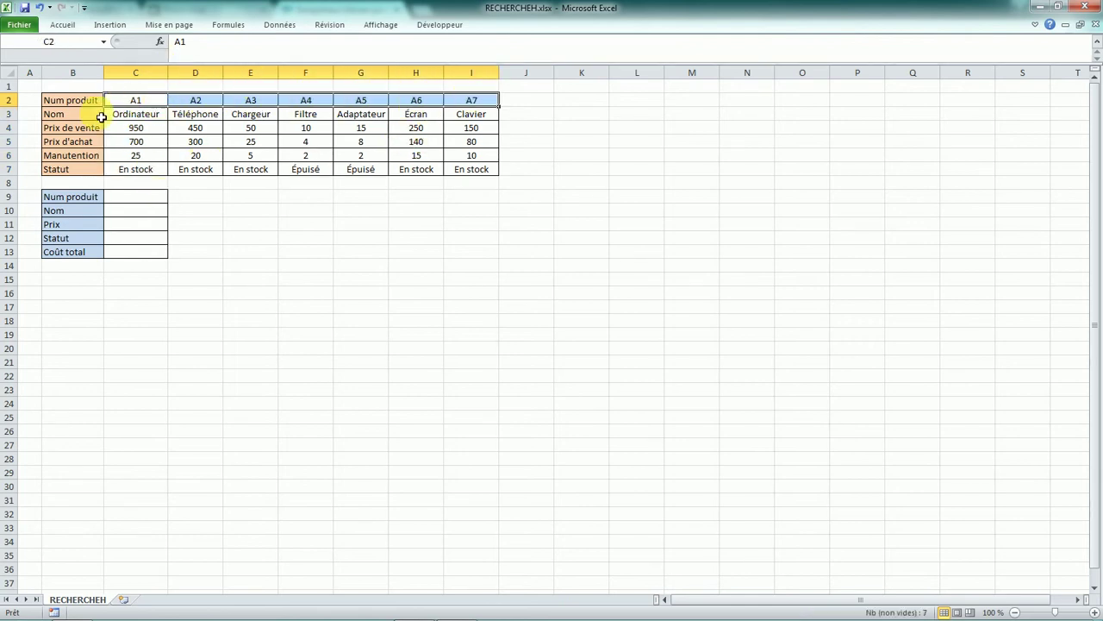
pyautogui.moveTo(78, 105); pyautogui.dragTo(468, 175)
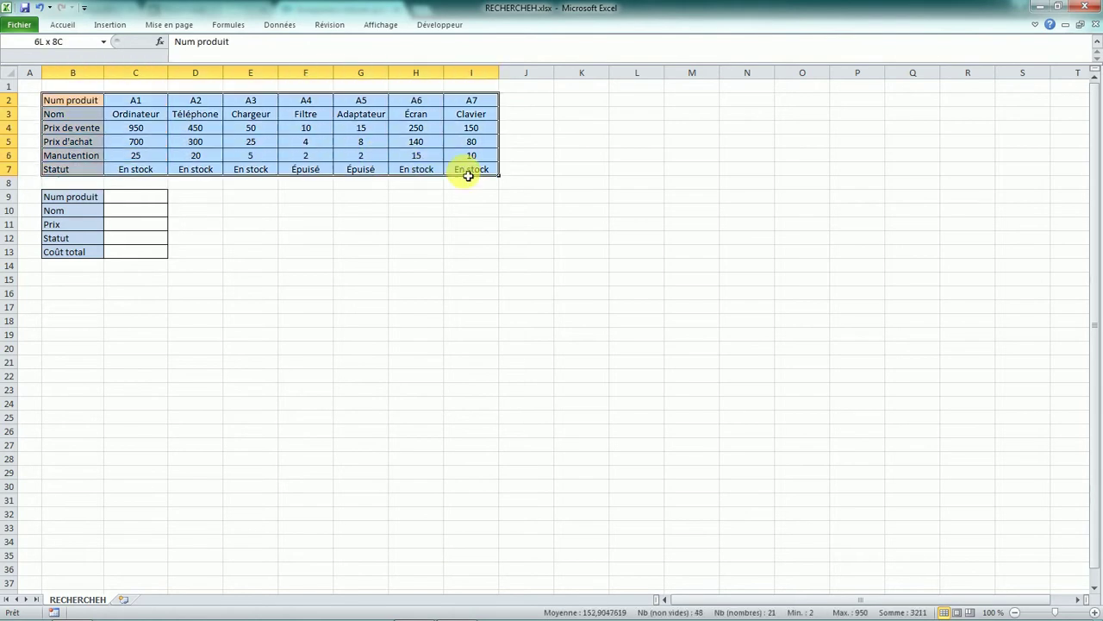
pyautogui.hotkey('ctrl', 'c')
# Step: Paste the copied table transposed at B16 using Collage spécial with Transposé
pyautogui.click(87, 299)
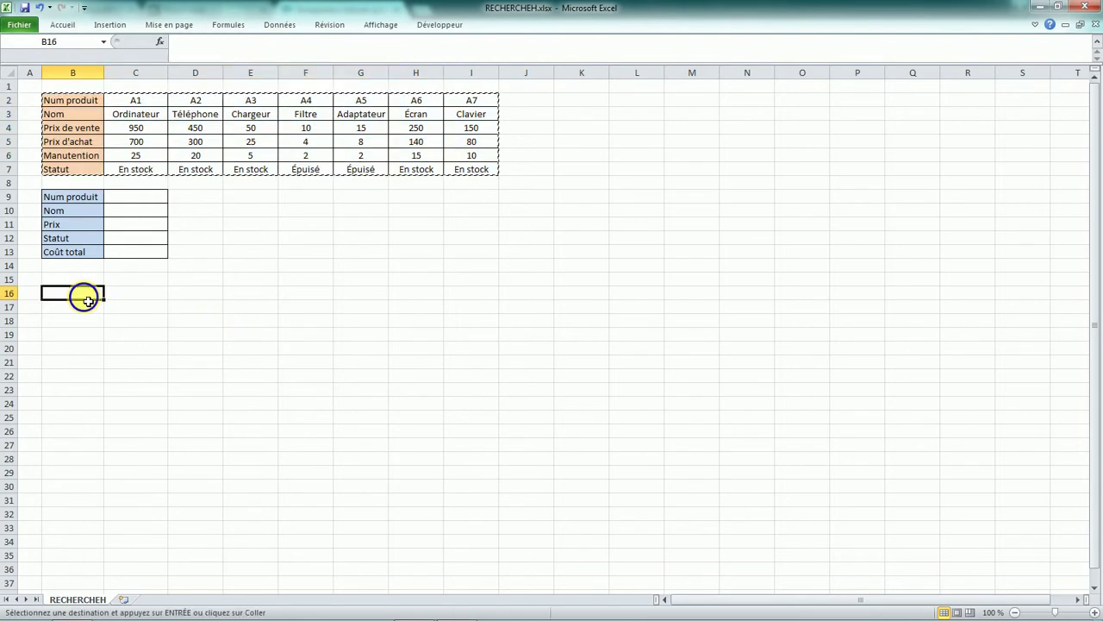
pyautogui.rightClick(87, 298)
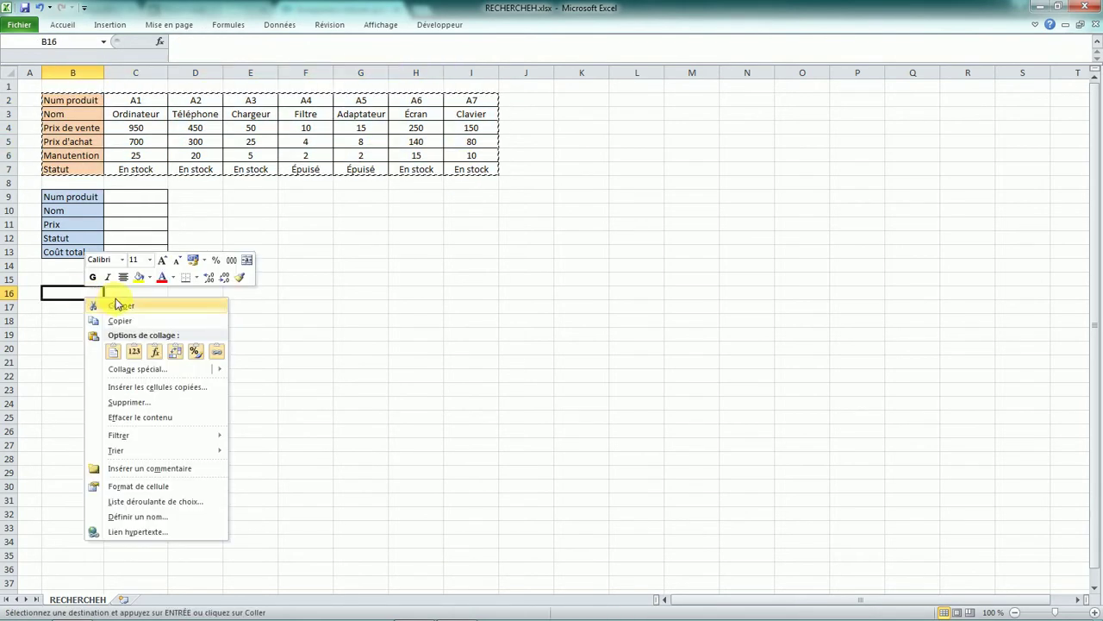
pyautogui.click(125, 369)
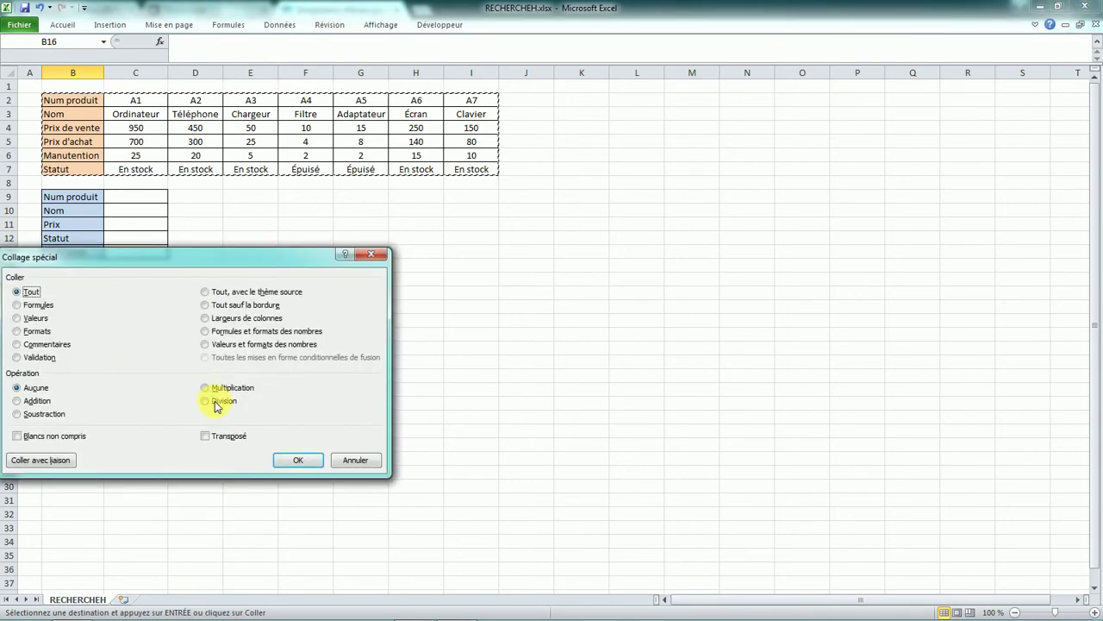
pyautogui.click(207, 436)
pyautogui.click(297, 460)
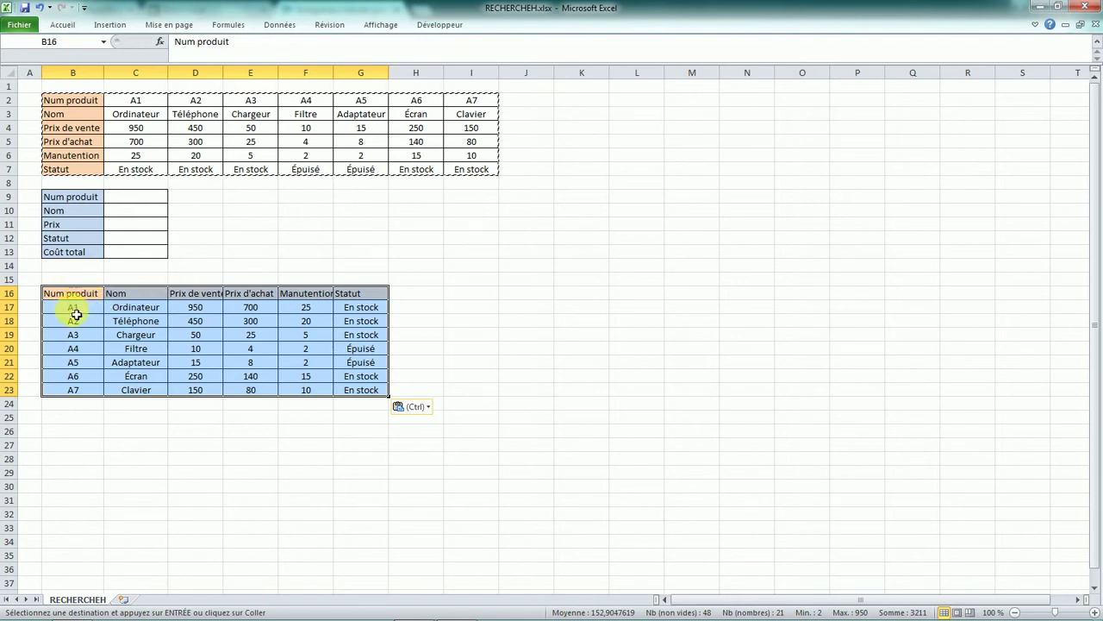
# Step: Check the transposed values and select the Téléphone row values C18:G18
pyautogui.moveTo(76, 307)
pyautogui.mouseDown()
pyautogui.moveTo(259, 334)
pyautogui.moveTo(84, 312)
pyautogui.moveTo(76, 390)
pyautogui.mouseUp()
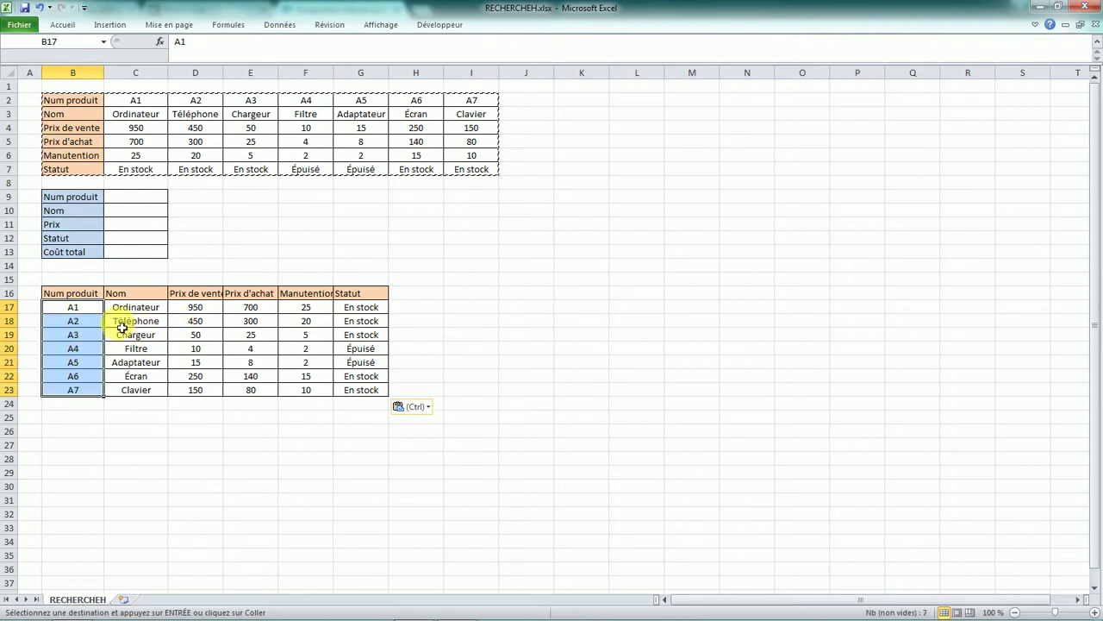
pyautogui.click(142, 336)
pyautogui.click(195, 334)
pyautogui.click(250, 321)
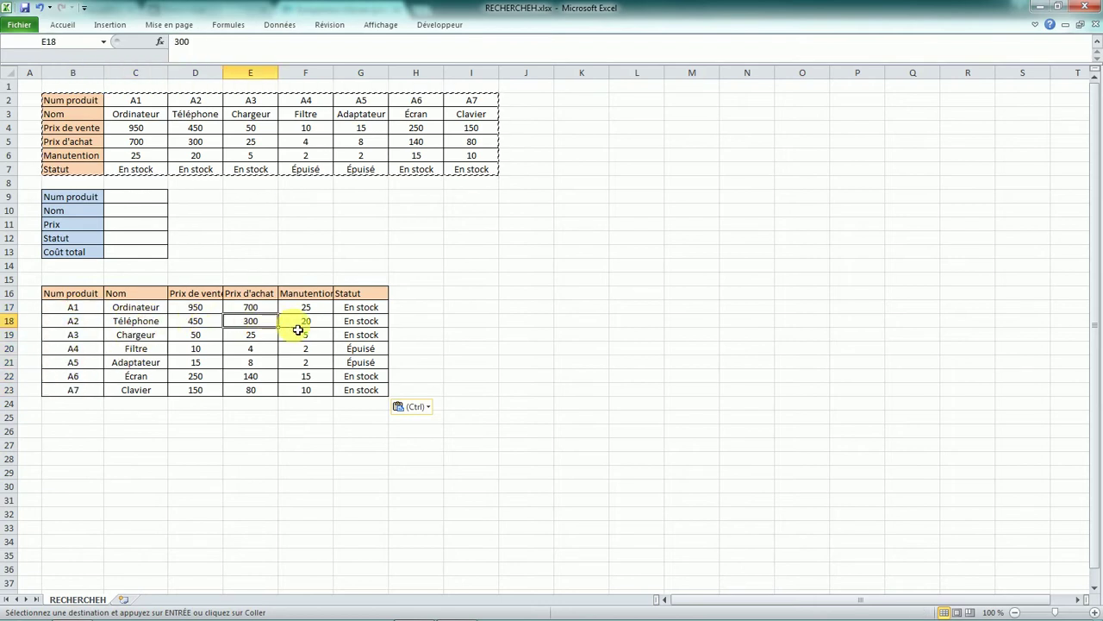
pyautogui.click(305, 321)
pyautogui.moveTo(152, 319)
pyautogui.mouseDown()
pyautogui.moveTo(355, 327)
pyautogui.moveTo(345, 324)
pyautogui.mouseUp()
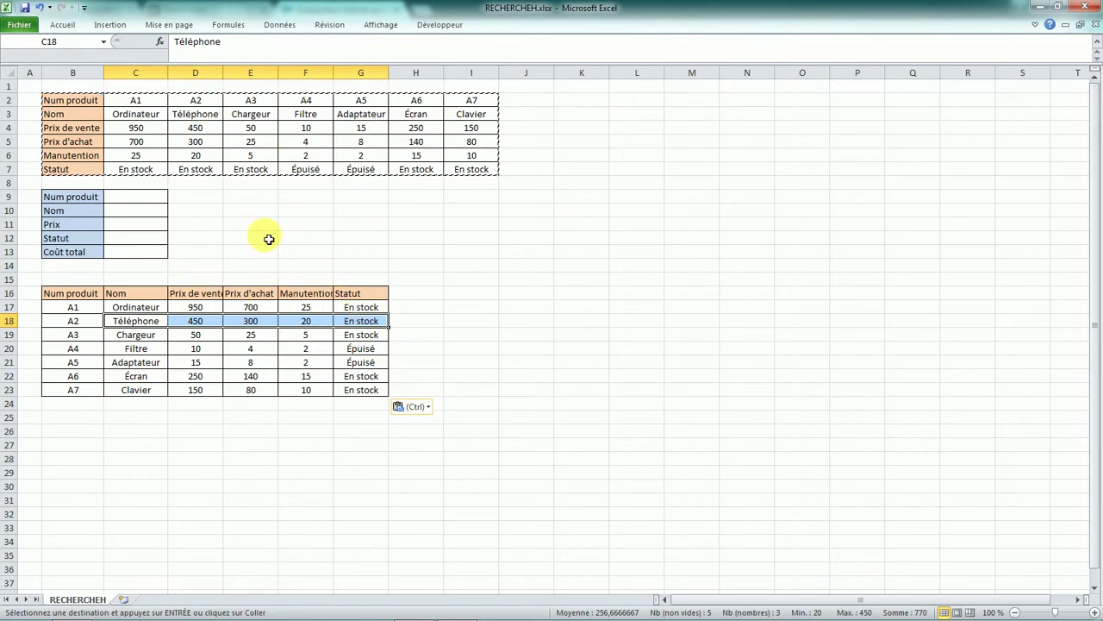
pyautogui.moveTo(73, 309)
pyautogui.mouseDown()
pyautogui.moveTo(108, 384)
pyautogui.moveTo(95, 391)
pyautogui.mouseUp()
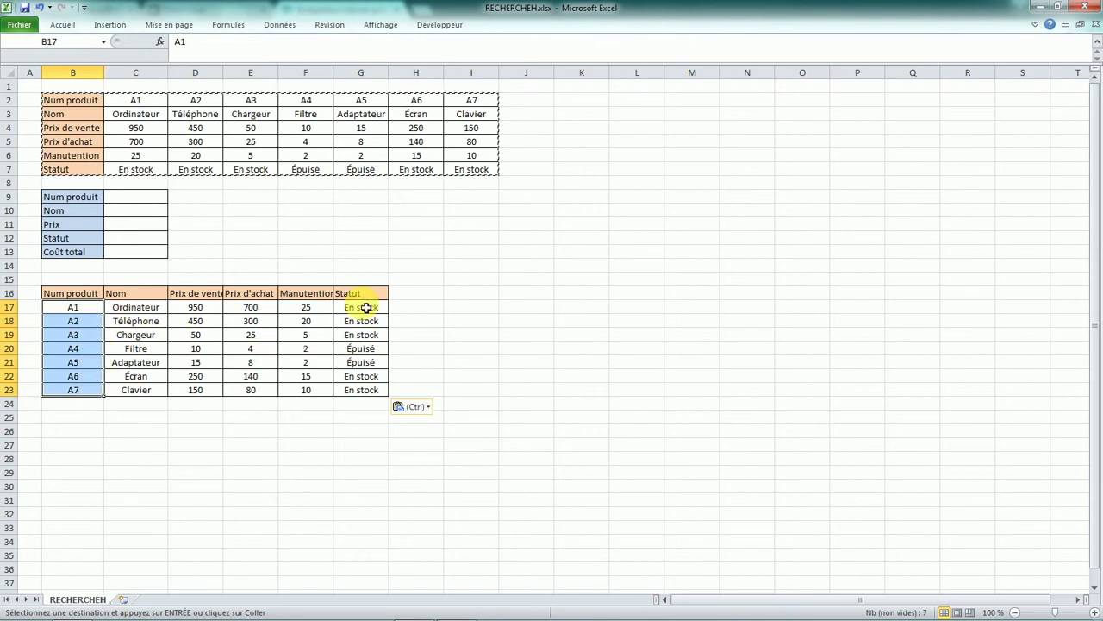
pyautogui.moveTo(138, 306); pyautogui.dragTo(362, 309)
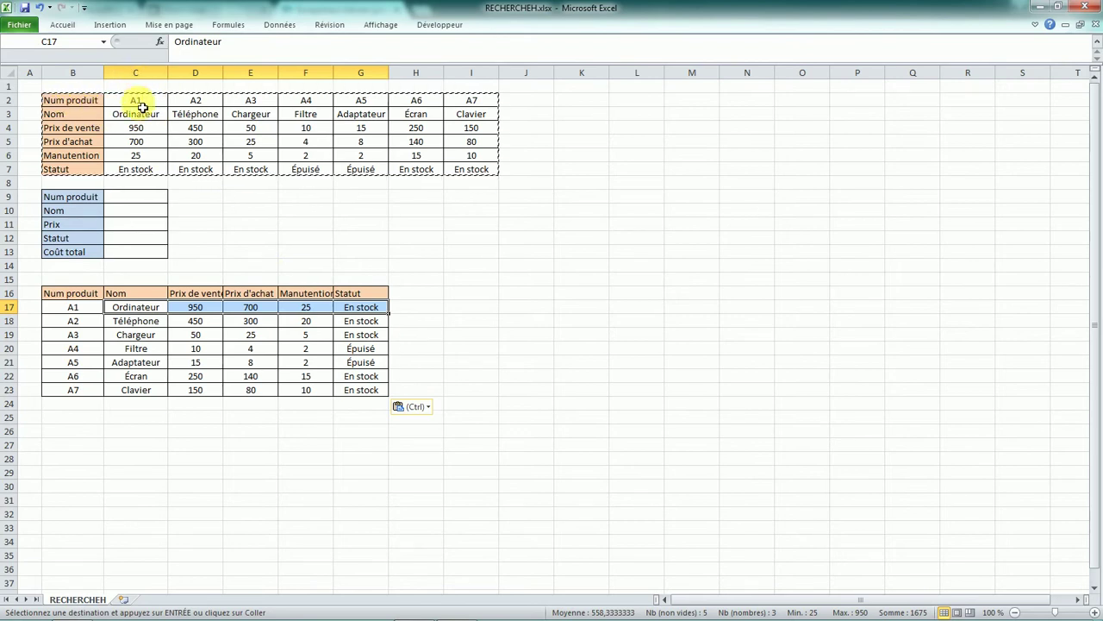
pyautogui.moveTo(143, 105); pyautogui.dragTo(135, 142)
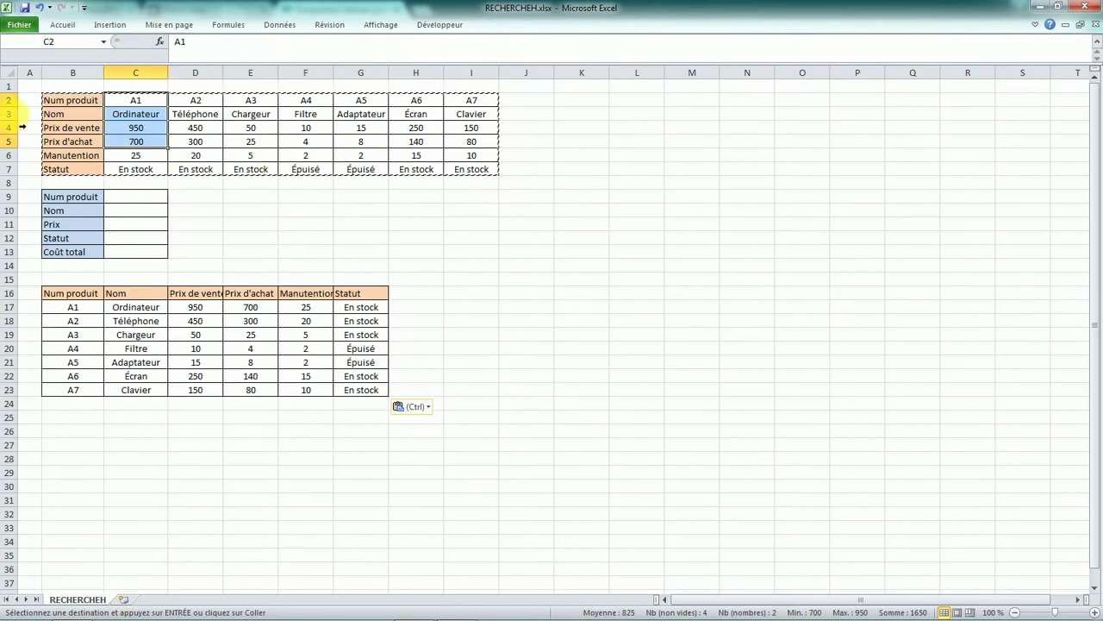
pyautogui.click(260, 141)
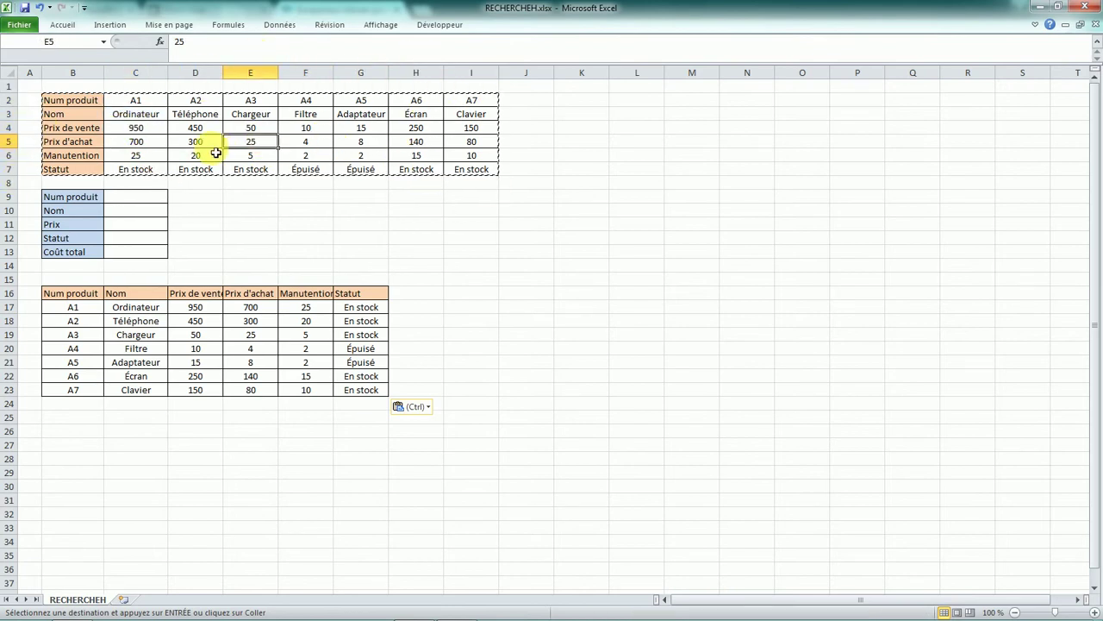
pyautogui.click(136, 119)
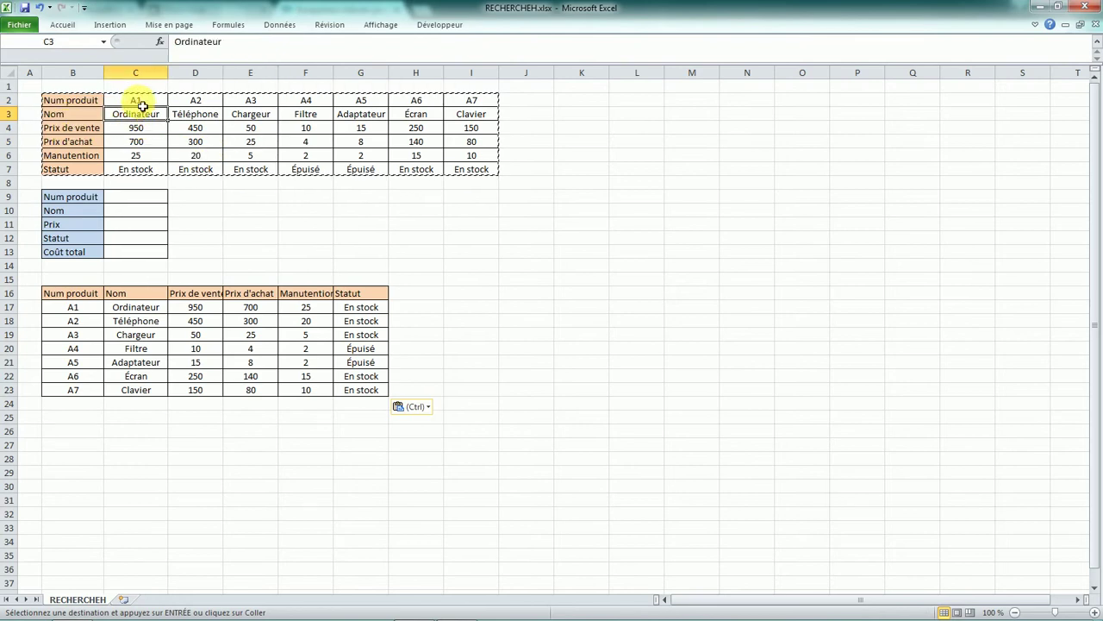
pyautogui.click(138, 104)
pyautogui.press('Down')
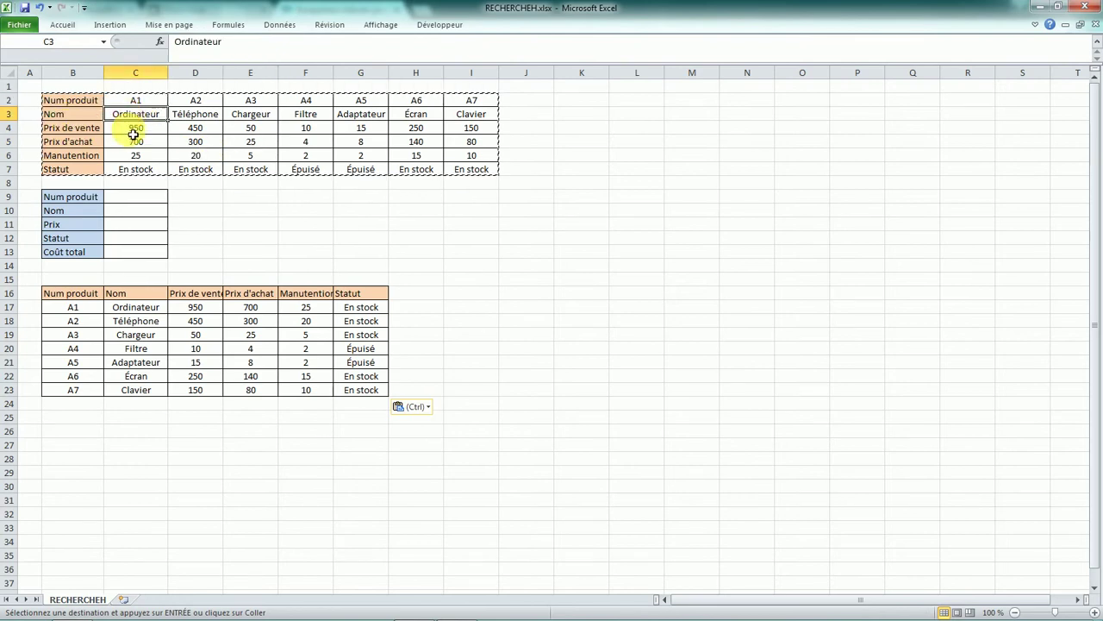
pyautogui.press('Down')
pyautogui.press('Down')
pyautogui.press('Down')
pyautogui.click(133, 117)
pyautogui.press('Down')
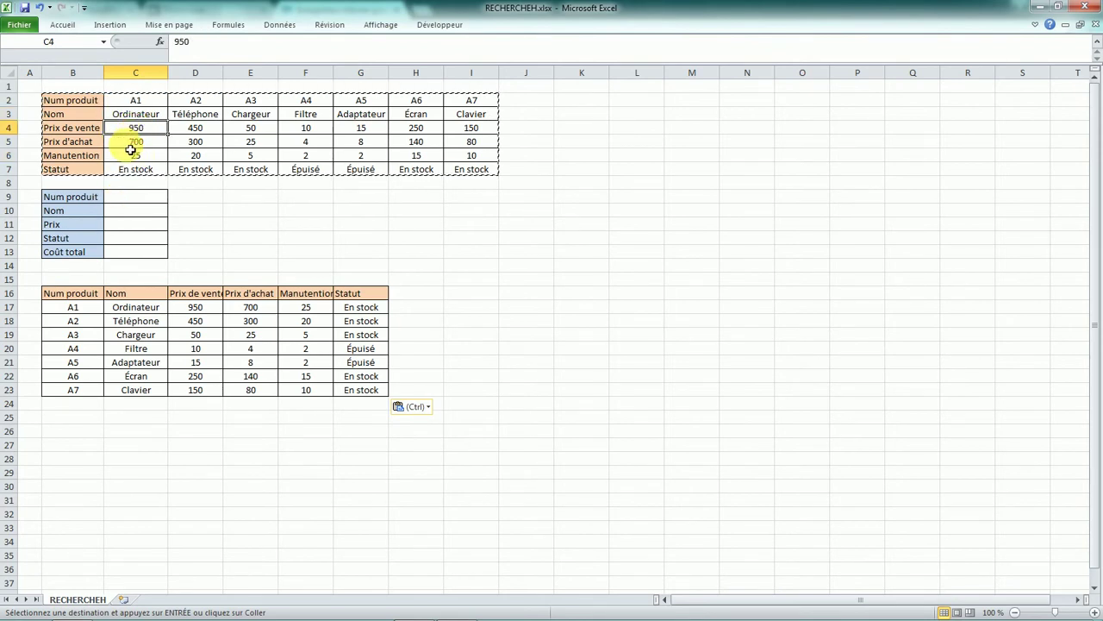
pyautogui.press('Down')
pyautogui.click(136, 170)
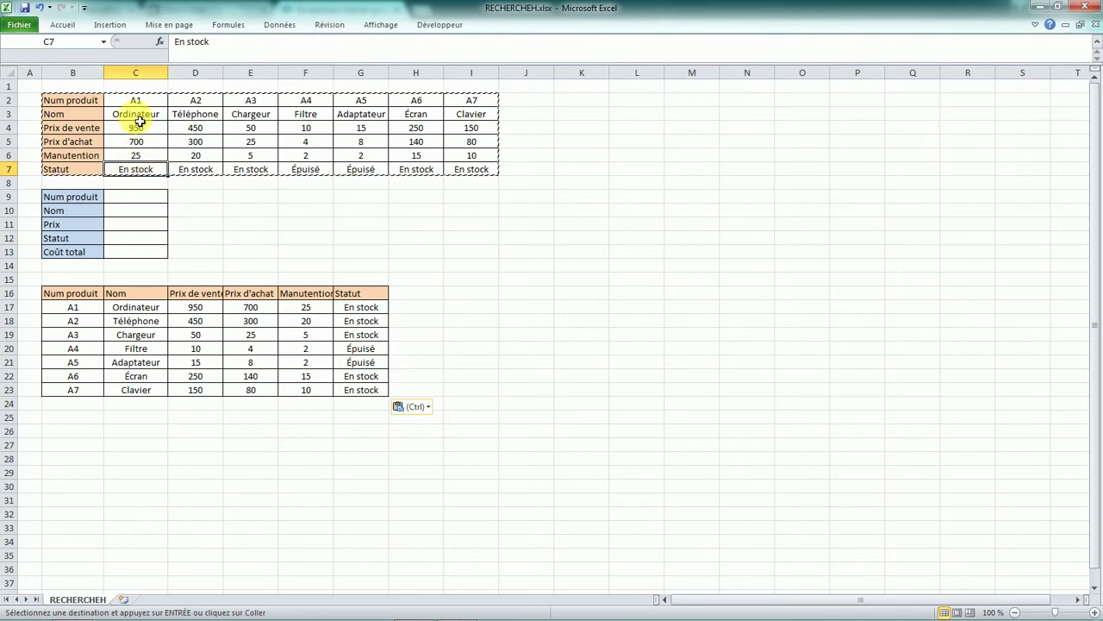
pyautogui.moveTo(138, 114); pyautogui.dragTo(140, 171)
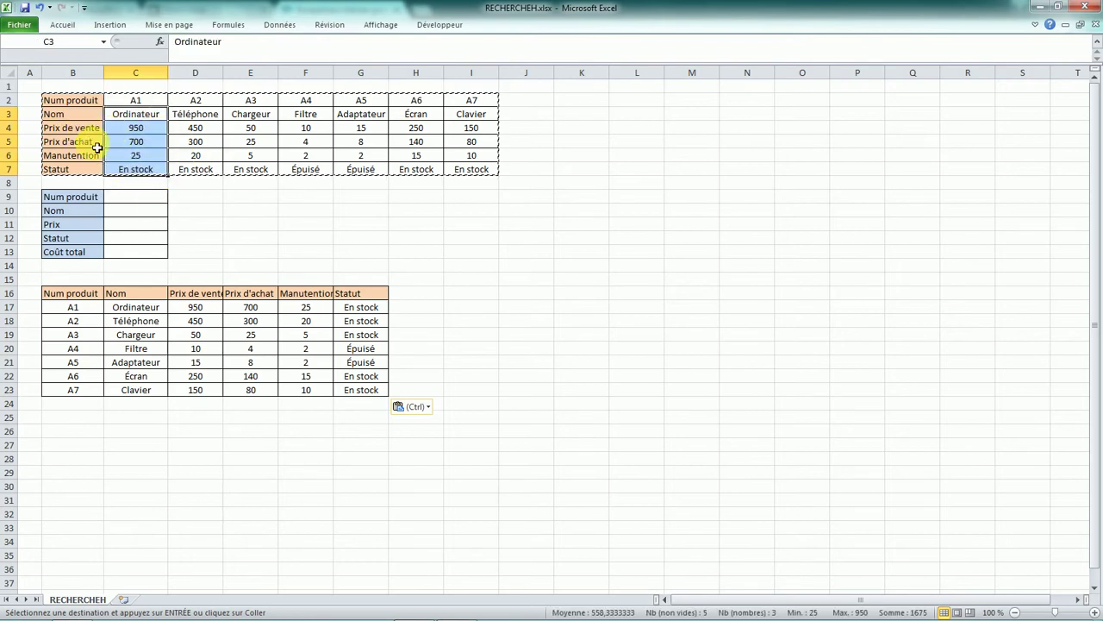
pyautogui.click(138, 307)
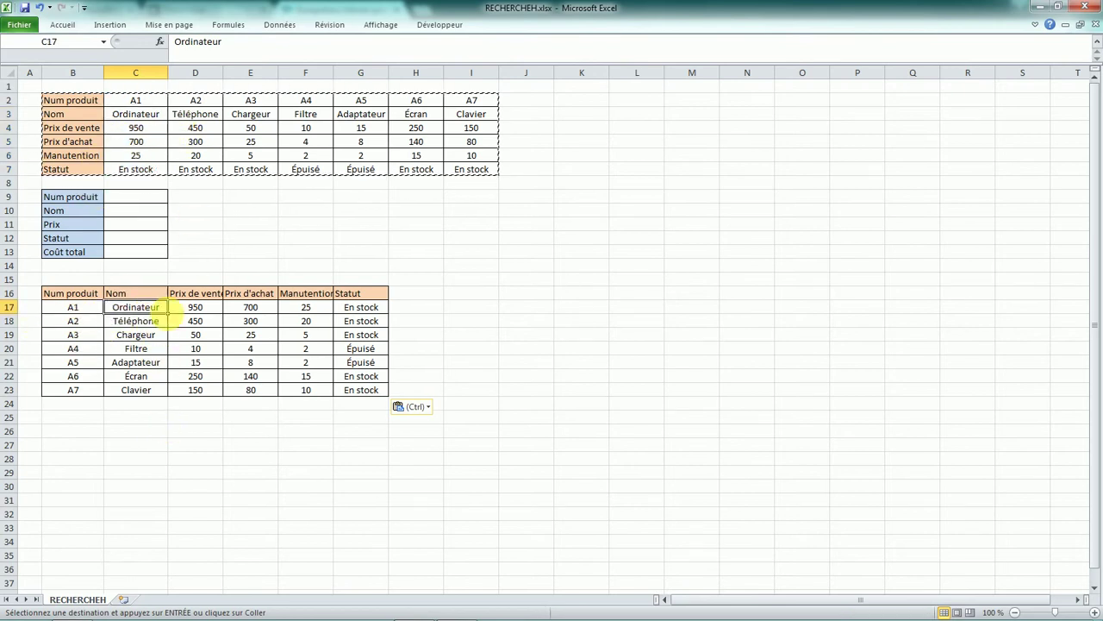
pyautogui.click(196, 308)
pyautogui.click(259, 309)
pyautogui.click(307, 308)
pyautogui.click(366, 308)
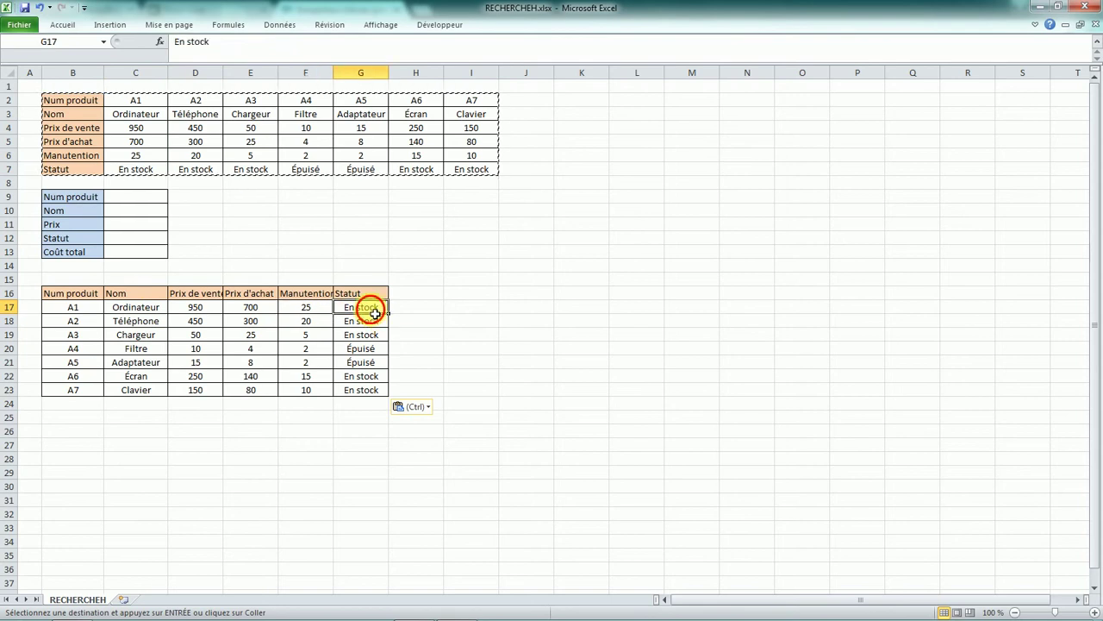
pyautogui.click(90, 310)
pyautogui.moveTo(90, 310); pyautogui.dragTo(293, 309)
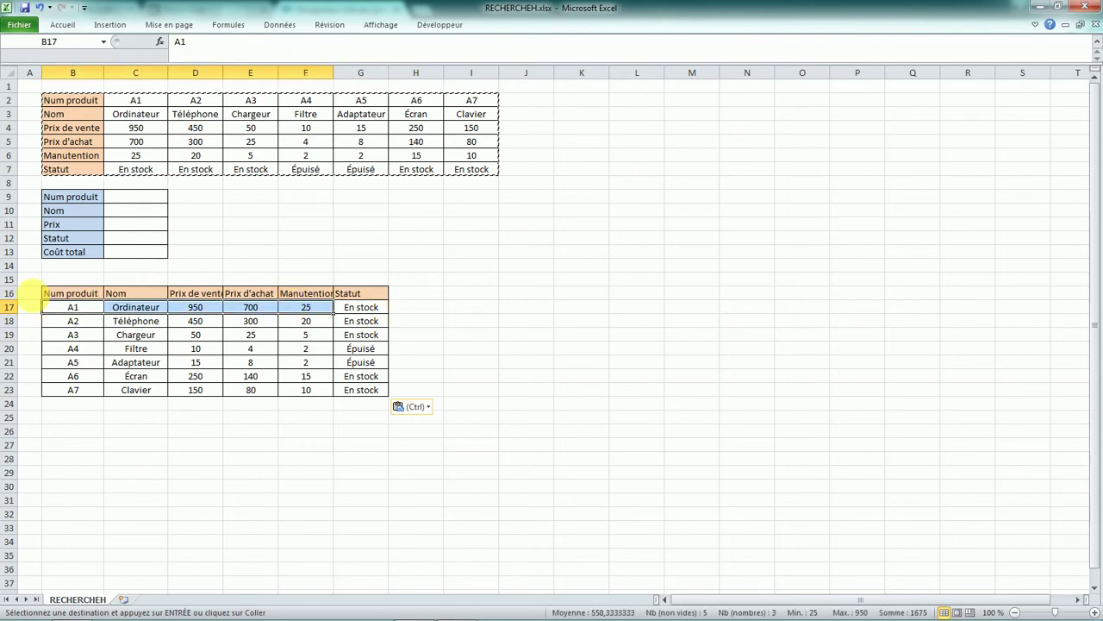
pyautogui.moveTo(17, 293); pyautogui.dragTo(27, 411)
pyautogui.rightClick(14, 357)
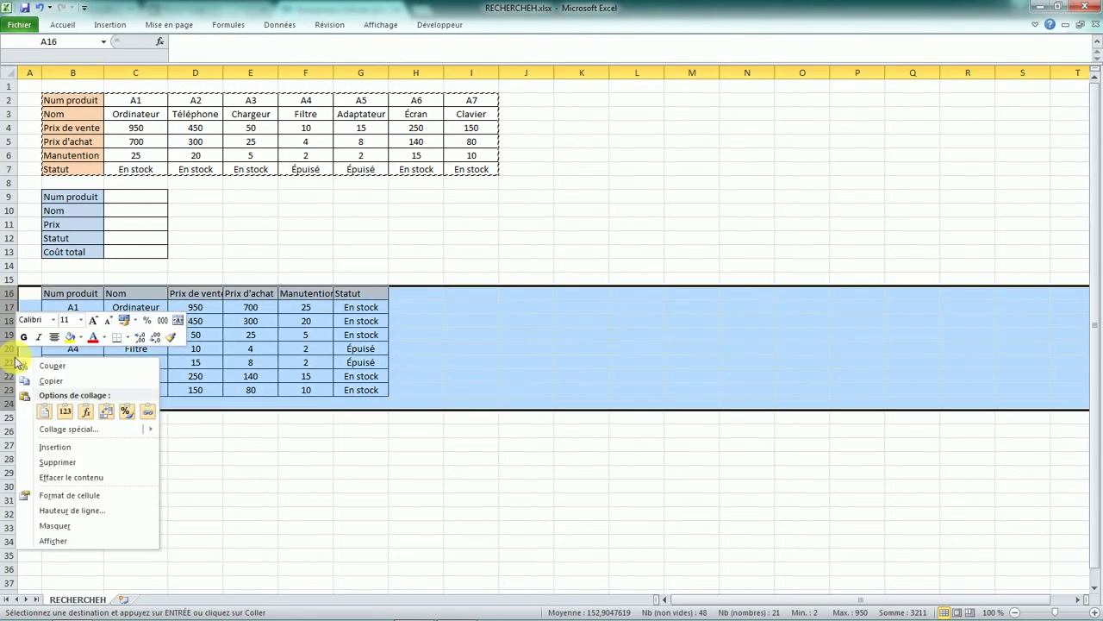
pyautogui.click(56, 464)
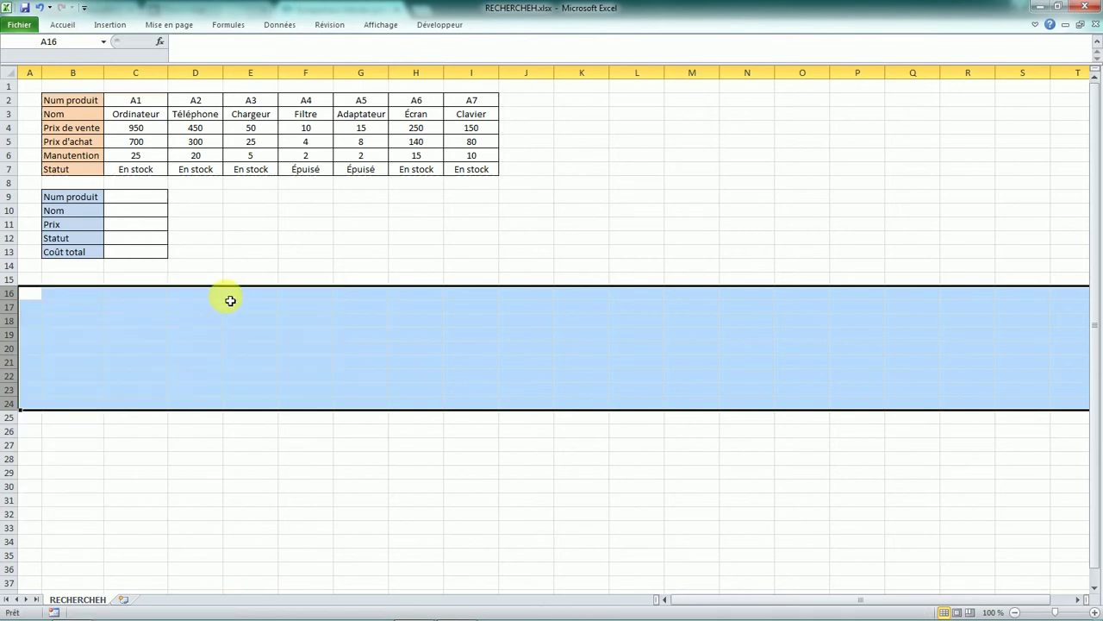
pyautogui.click(290, 279)
pyautogui.click(128, 198)
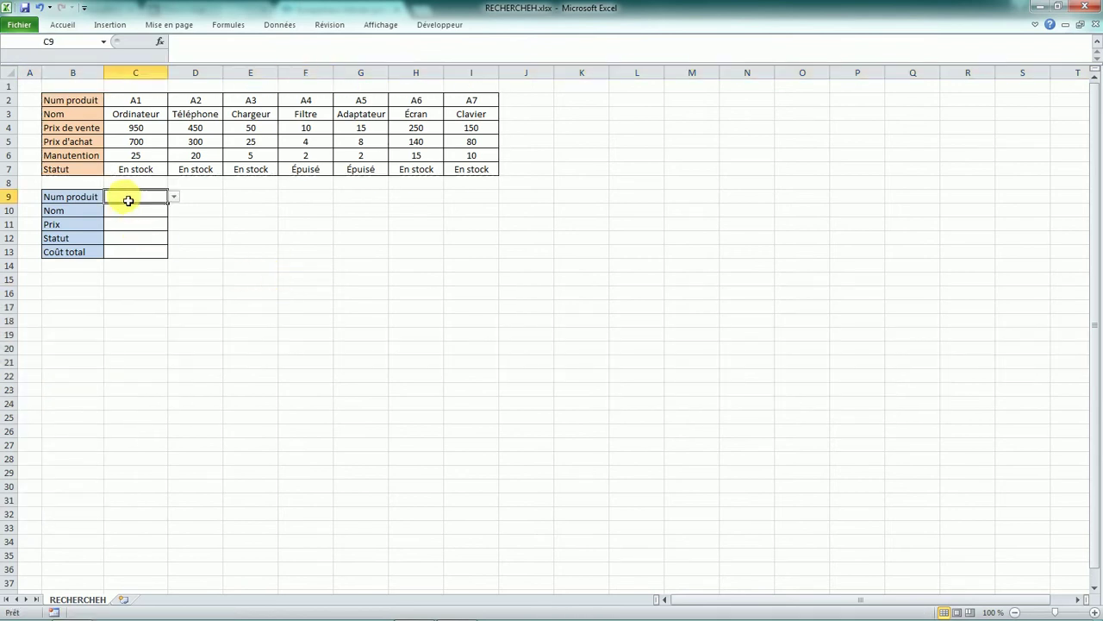
pyautogui.click(172, 199)
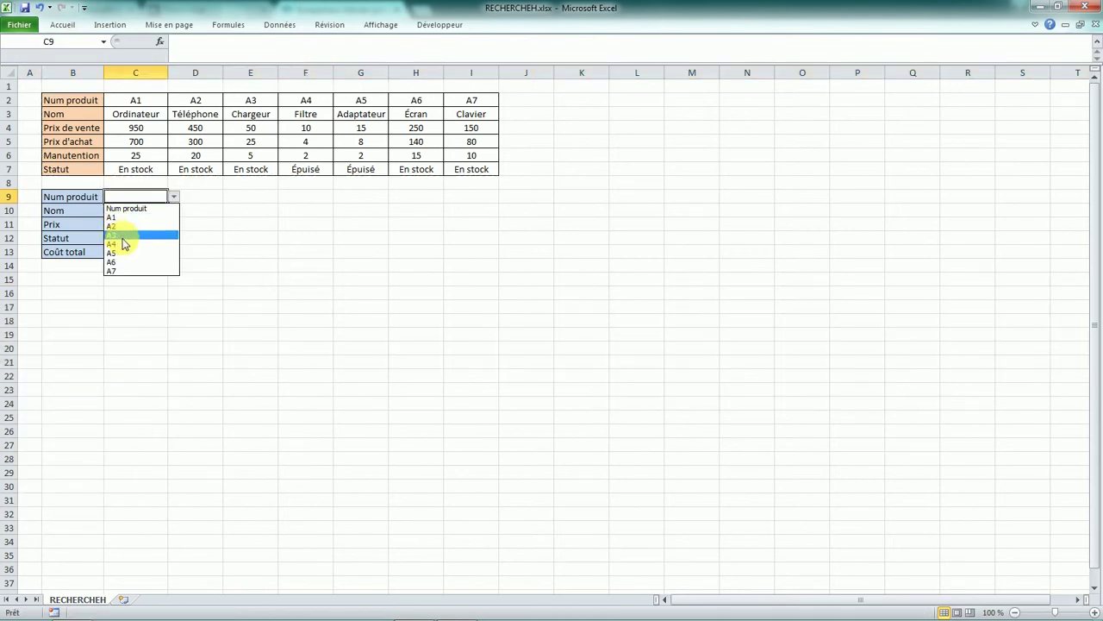
pyautogui.click(138, 244)
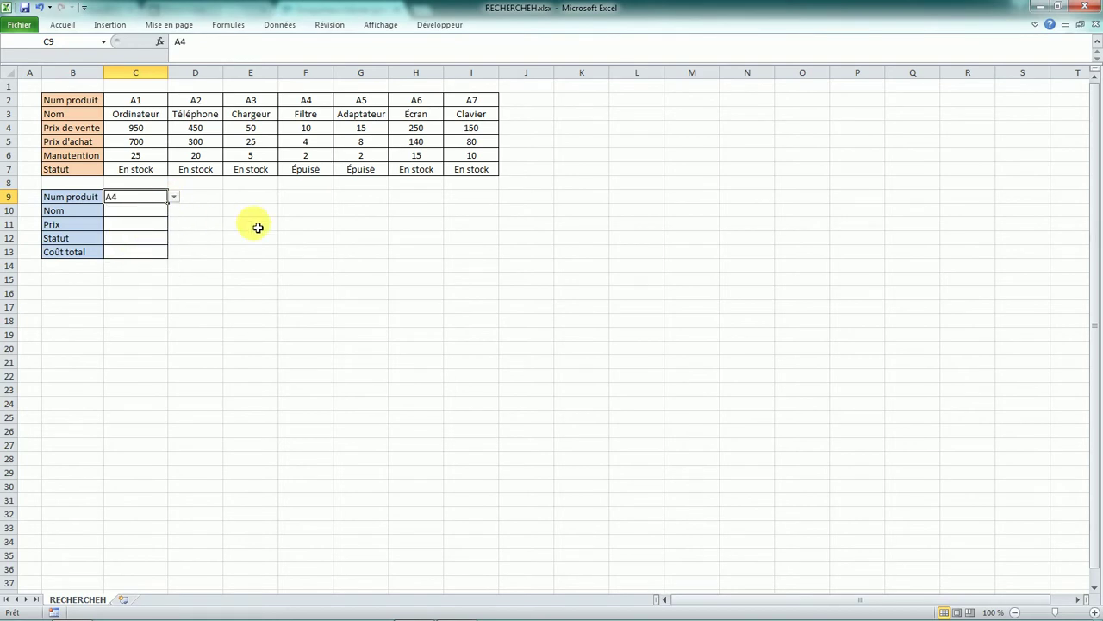
pyautogui.moveTo(86, 102); pyautogui.dragTo(471, 105)
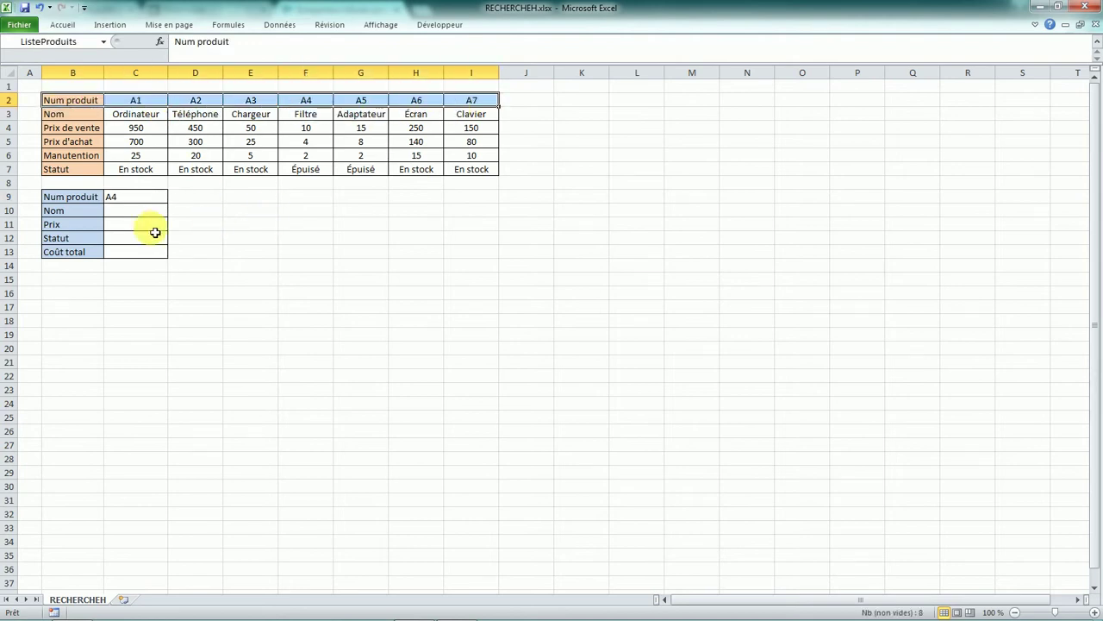
pyautogui.click(129, 200)
pyautogui.click(172, 200)
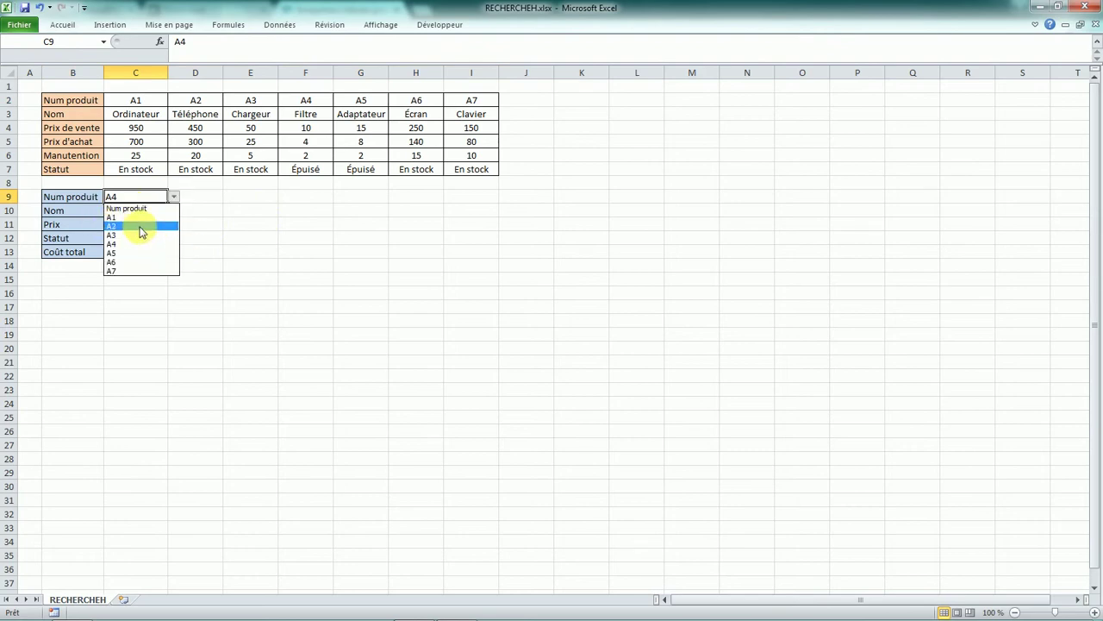
pyautogui.click(142, 226)
pyautogui.click(229, 240)
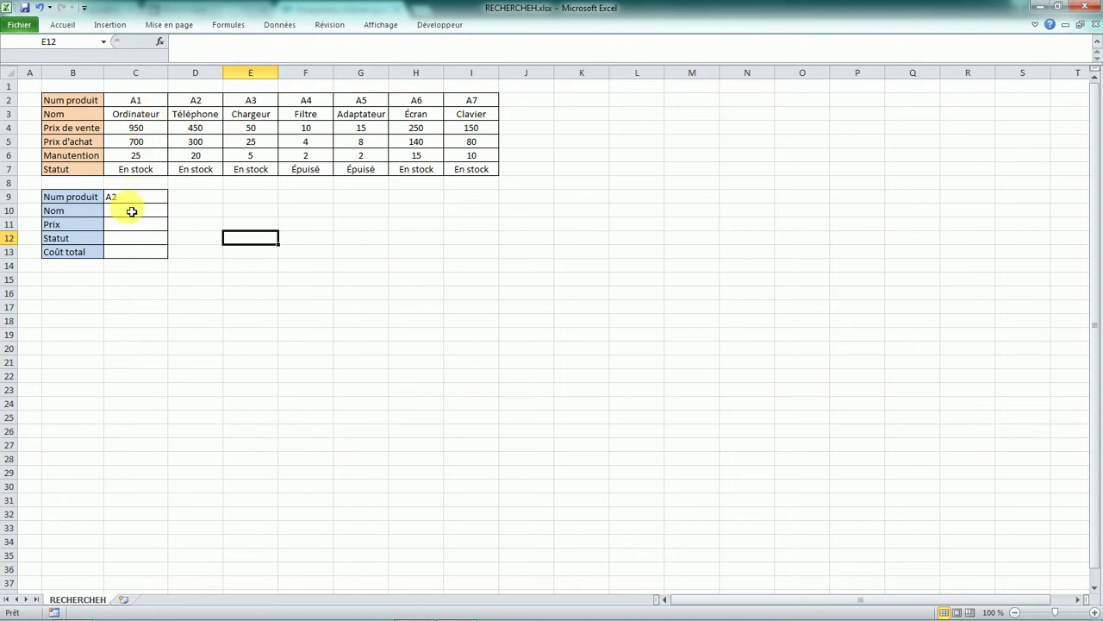
pyautogui.click(132, 211)
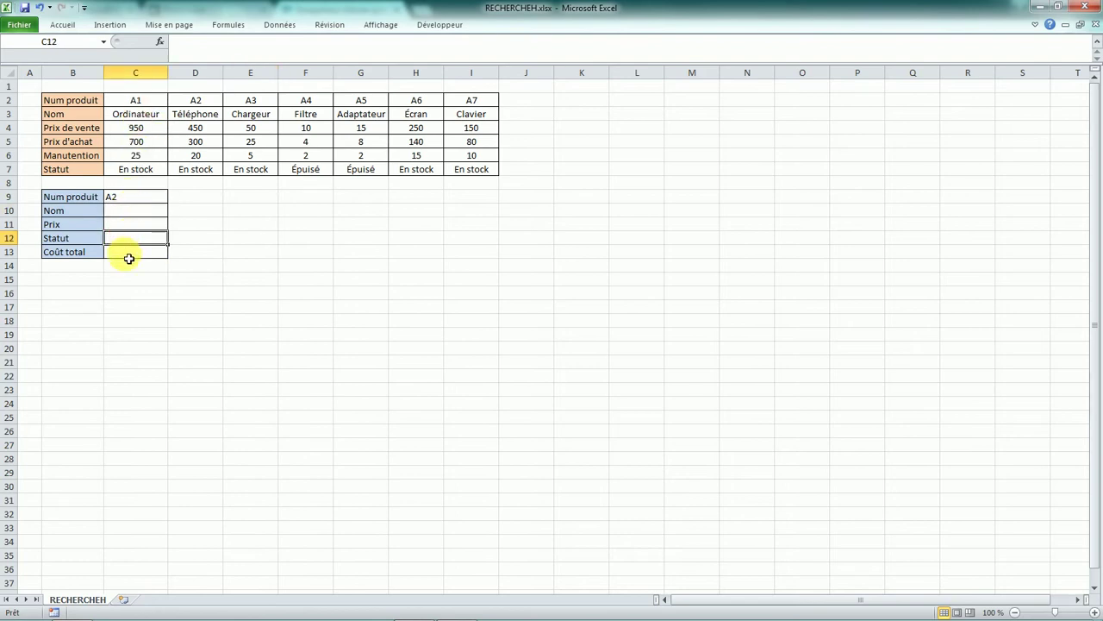
pyautogui.click(128, 258)
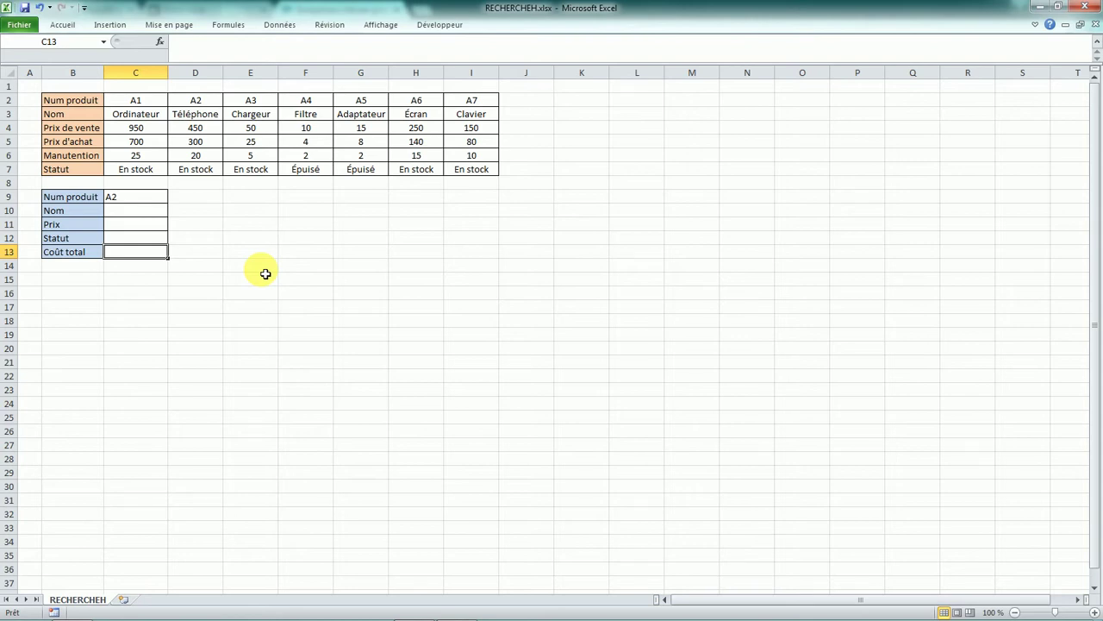
pyautogui.click(133, 209)
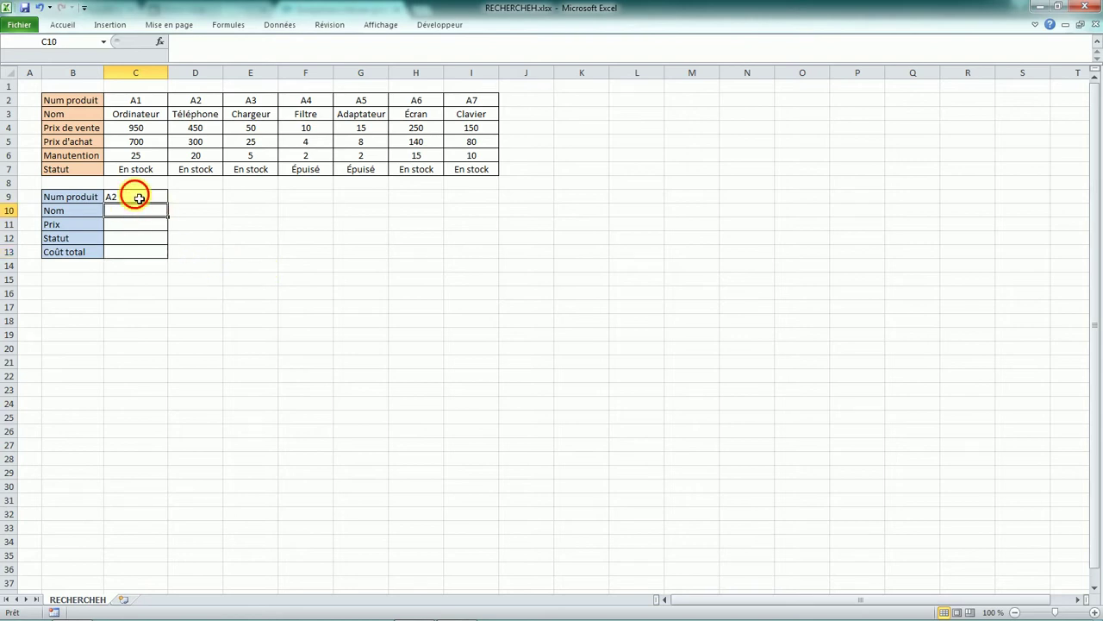
pyautogui.click(139, 198)
pyautogui.click(142, 213)
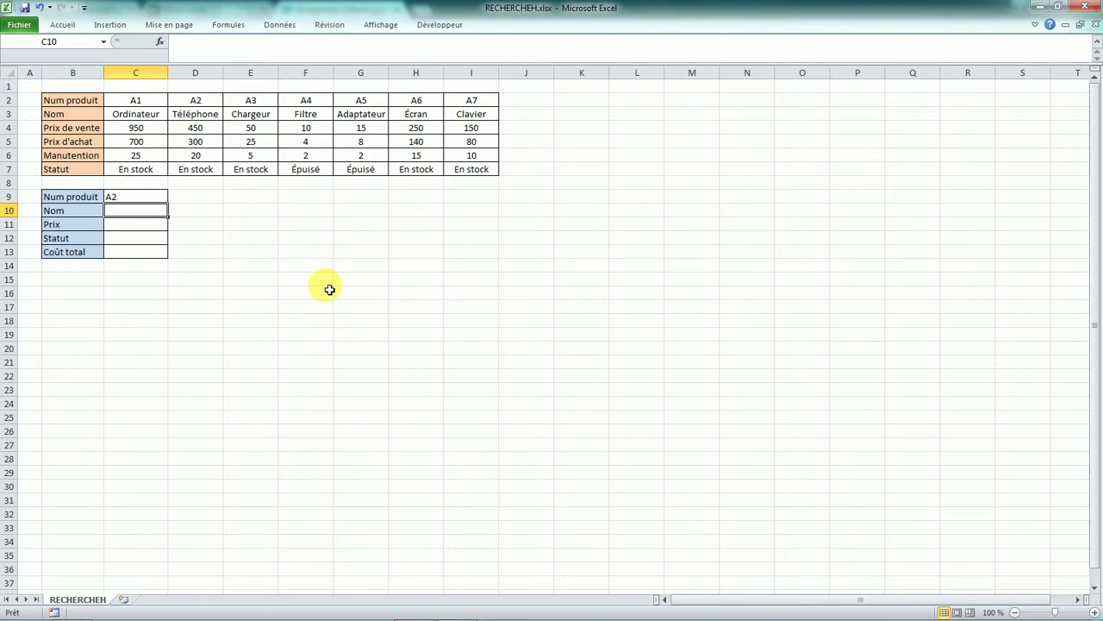
# Step: Enter =RECHERCHEH(C9;B2:I7;2;FAUX) in the Nom cell C10
pyautogui.write('=')
pyautogui.press('capslock')
pyautogui.write('RECHE')
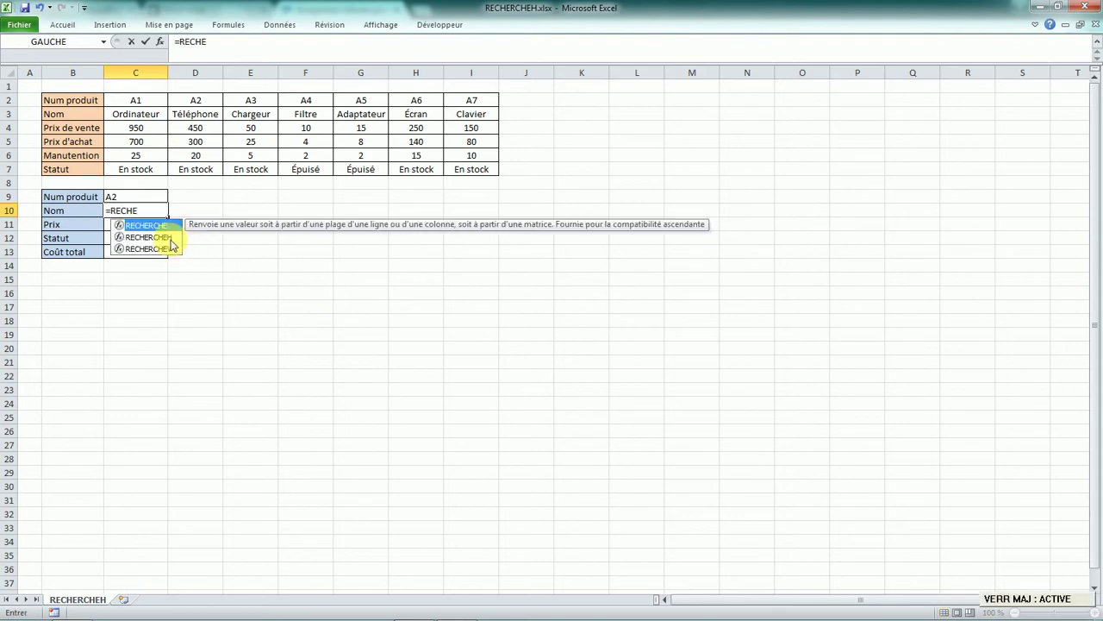
pyautogui.doubleClick(169, 238)
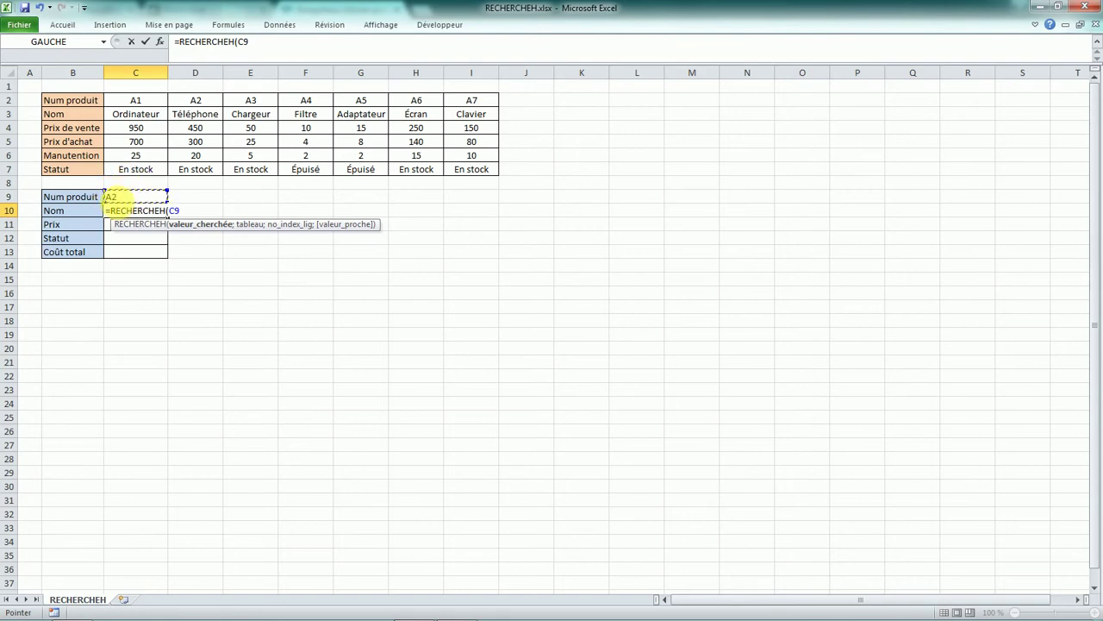
pyautogui.write(';')
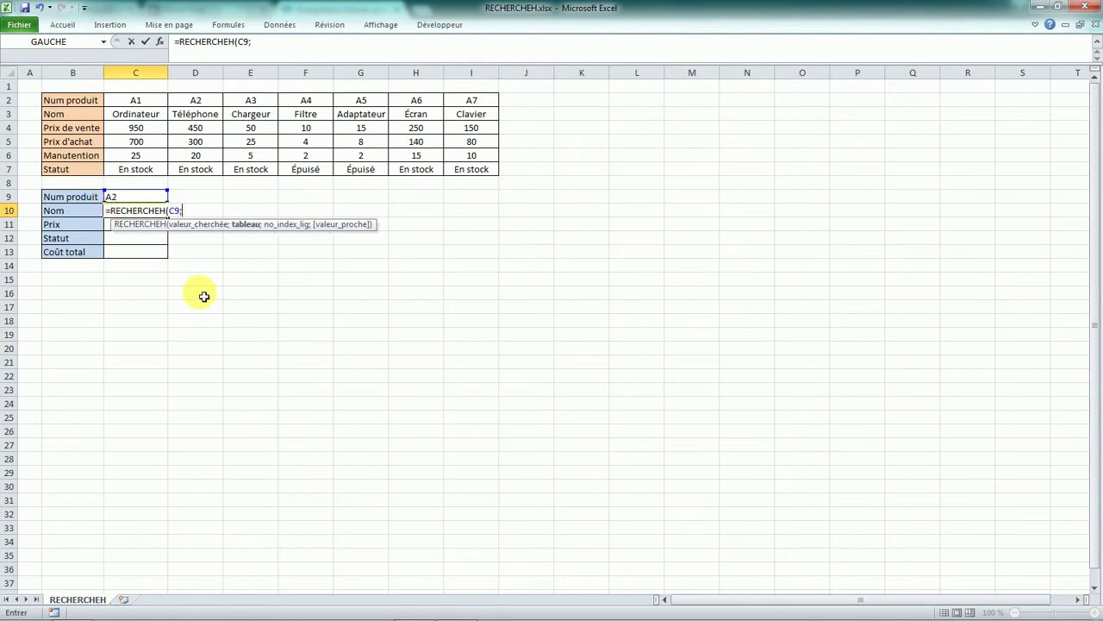
pyautogui.moveTo(60, 100)
pyautogui.mouseDown()
pyautogui.moveTo(446, 178)
pyautogui.moveTo(475, 173)
pyautogui.mouseUp()
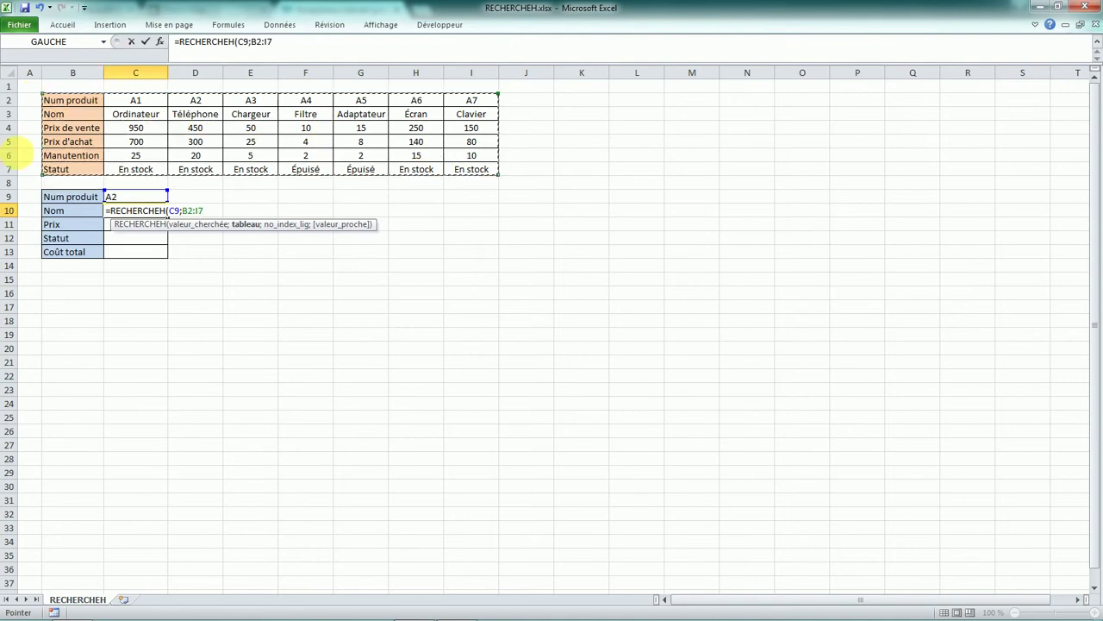
pyautogui.write(';2')
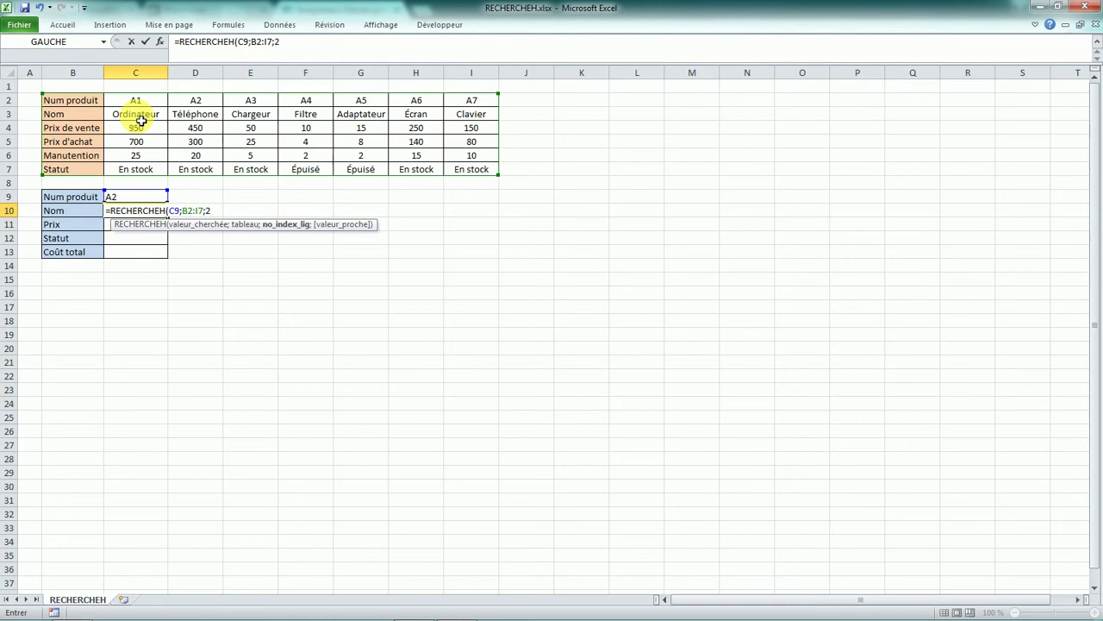
pyautogui.write(';')
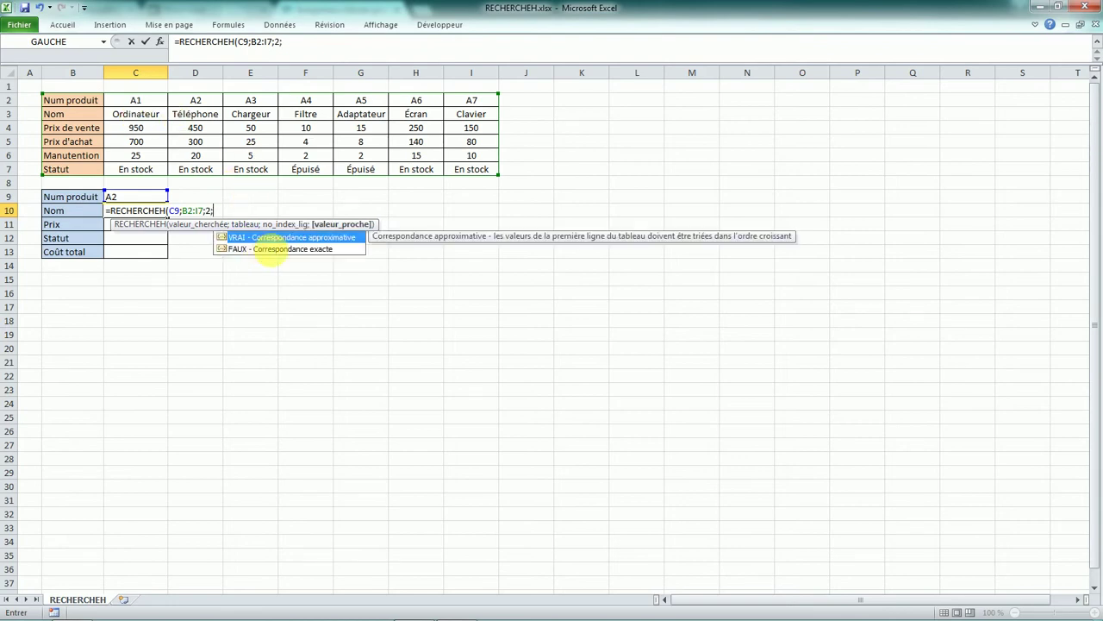
pyautogui.click(272, 250)
pyautogui.doubleClick(272, 250)
pyautogui.write(')')
pyautogui.press('Return')
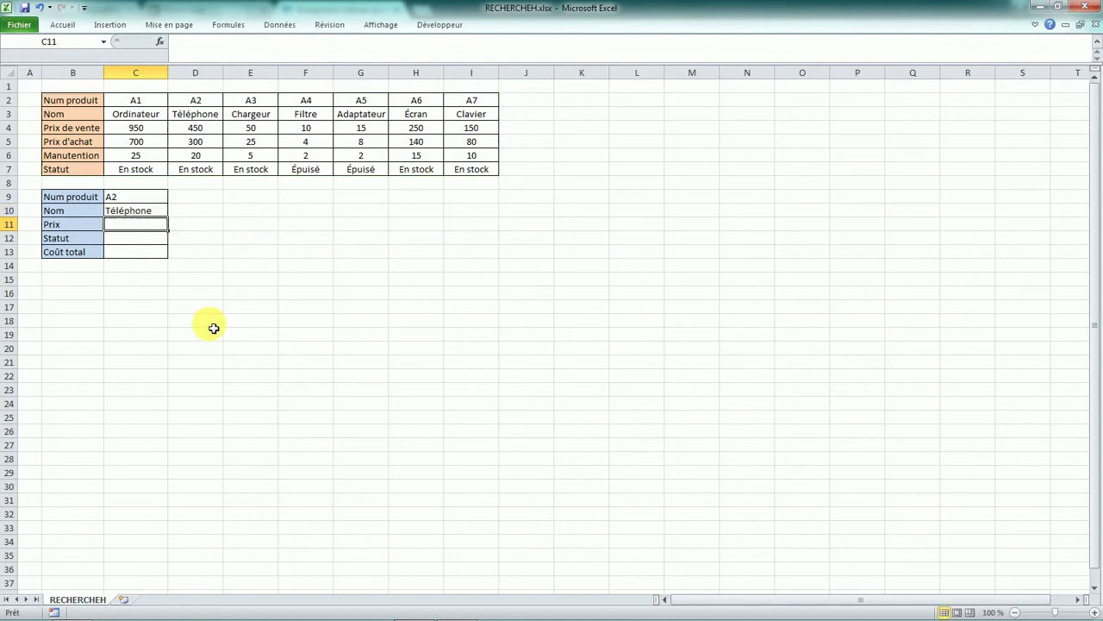
# Step: Choose product A4 from C9's dropdown so the Nom lookup shows Filtre
pyautogui.click(151, 196)
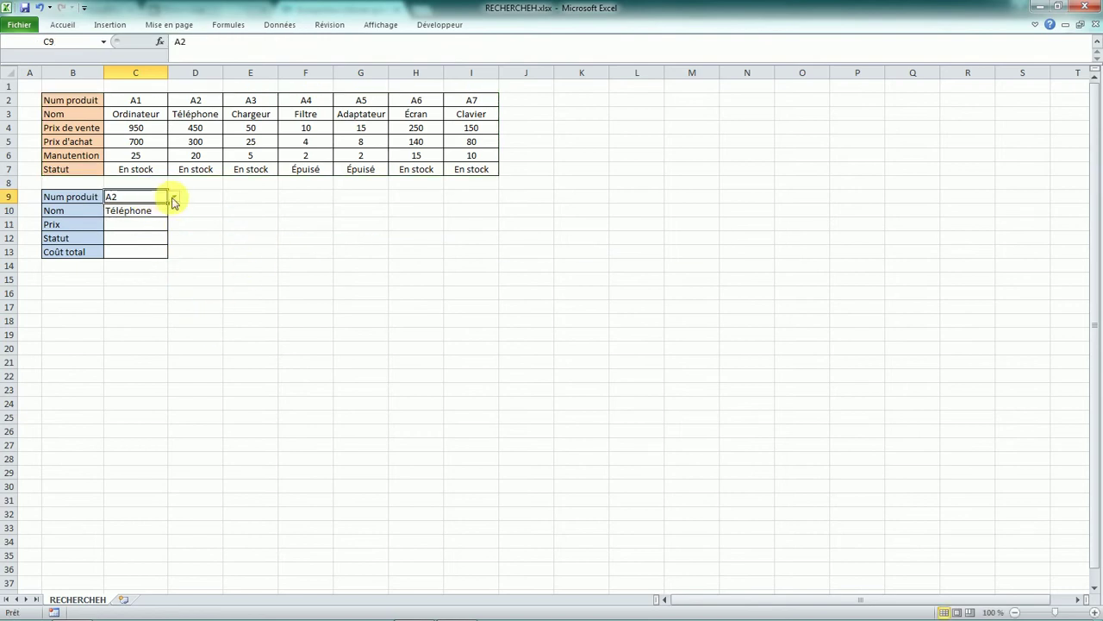
pyautogui.click(174, 196)
pyautogui.click(150, 244)
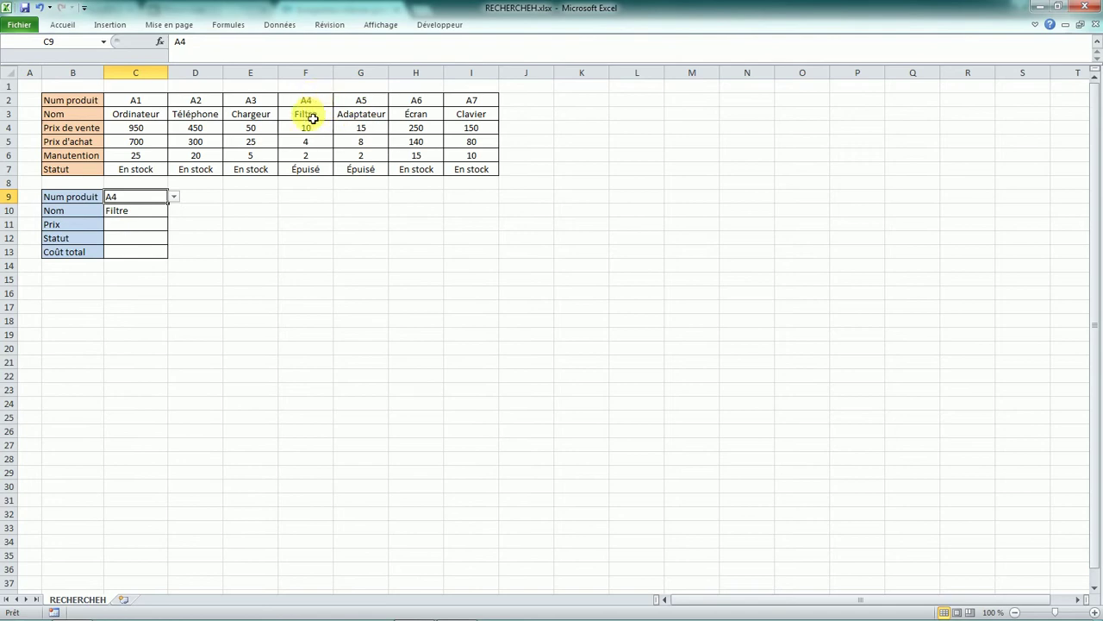
pyautogui.click(141, 225)
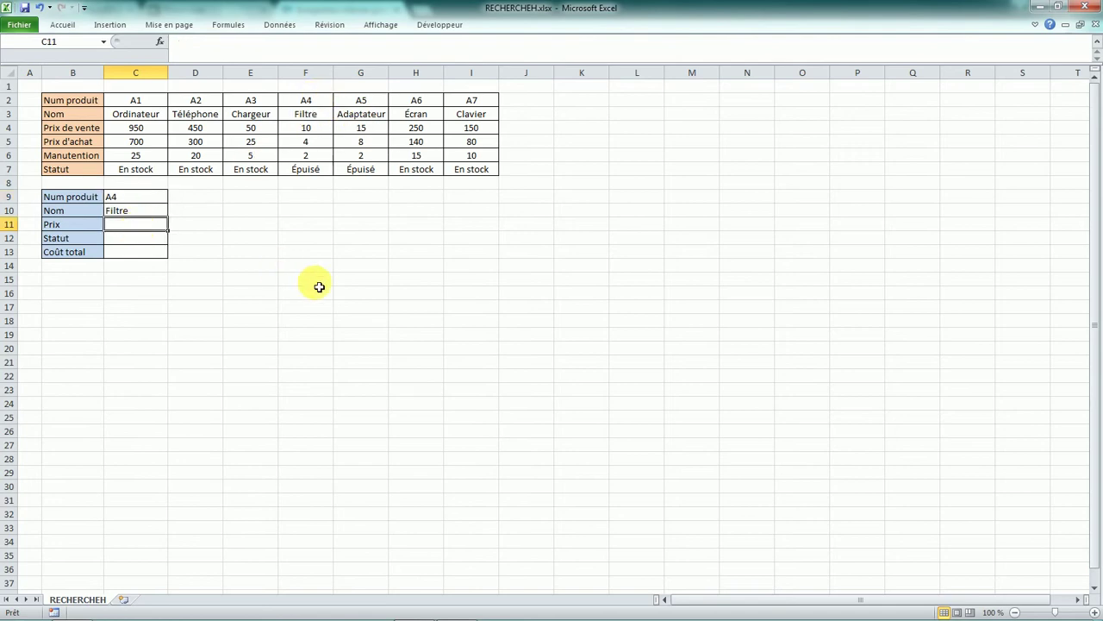
# Step: Enter =RECHERCHEH(C9;B2:I7;3;FAUX) in Prix cell C11, returning 10 for A4
pyautogui.write('=rech')
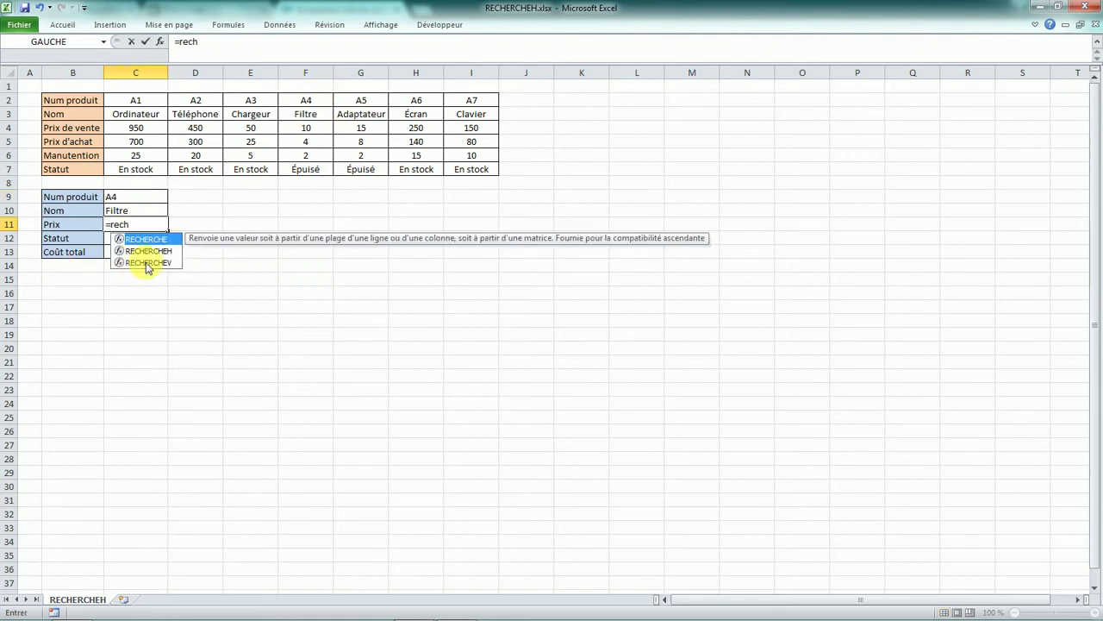
pyautogui.doubleClick(148, 250)
pyautogui.click(138, 202)
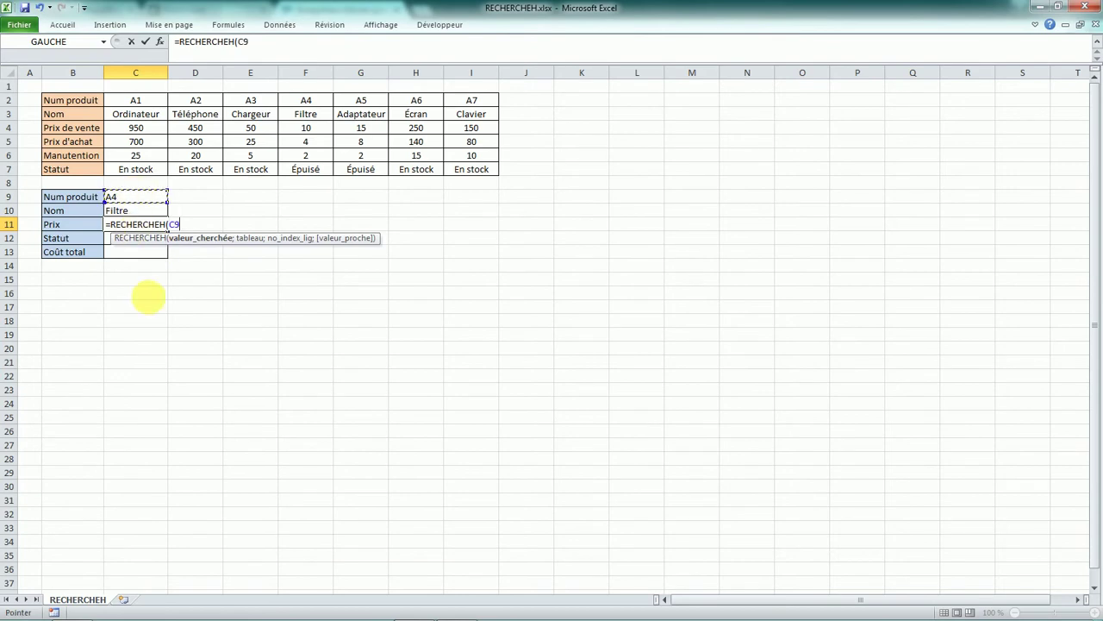
pyautogui.write(';')
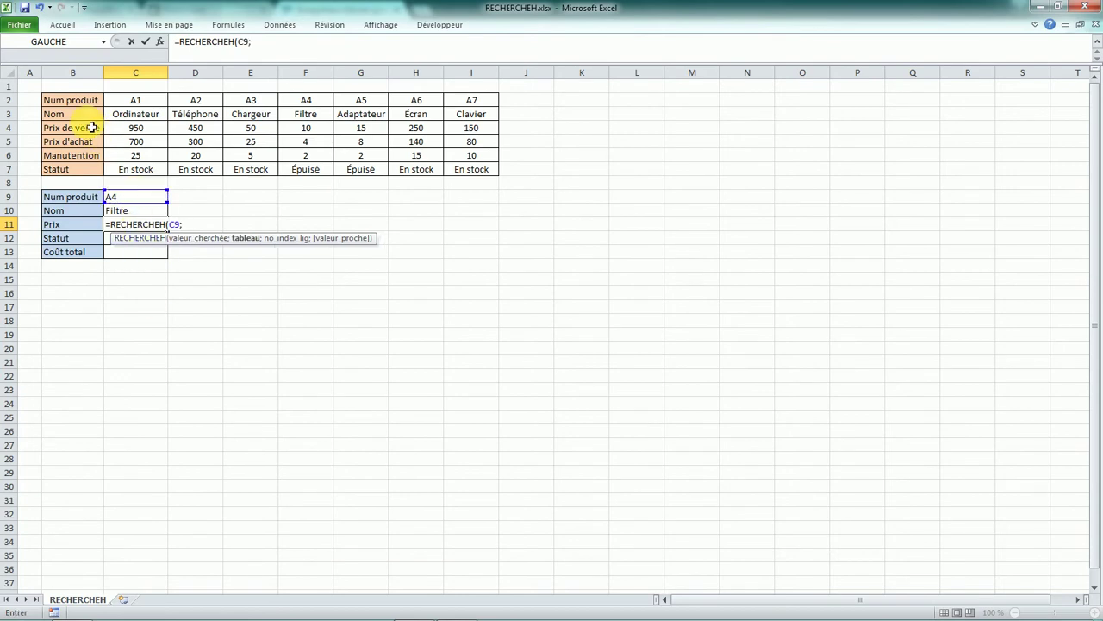
pyautogui.moveTo(86, 100); pyautogui.dragTo(455, 175)
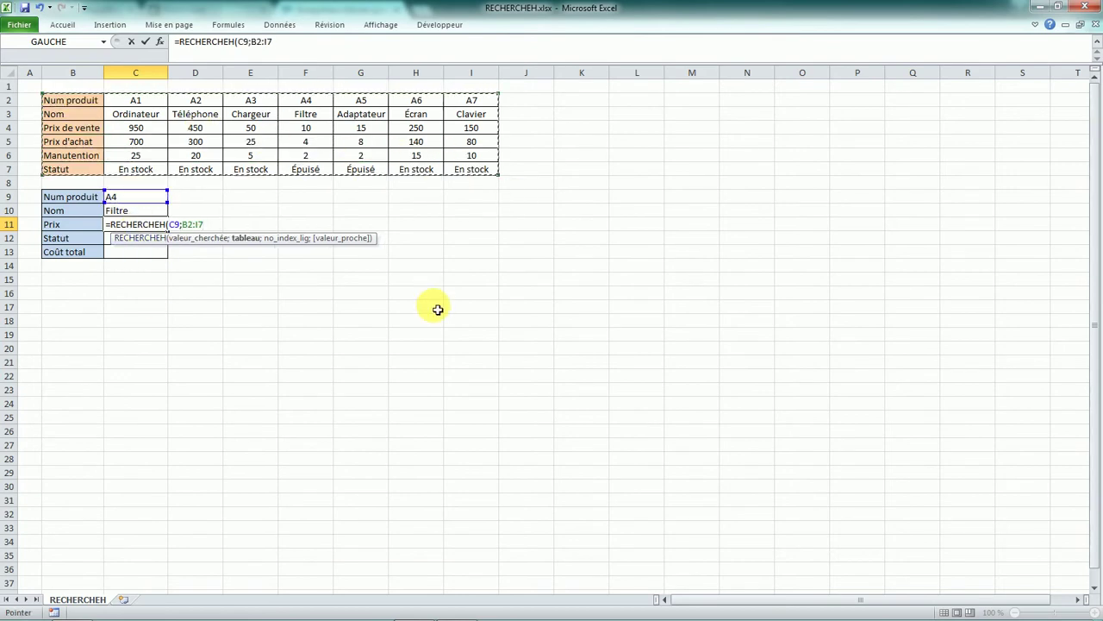
pyautogui.write(';')
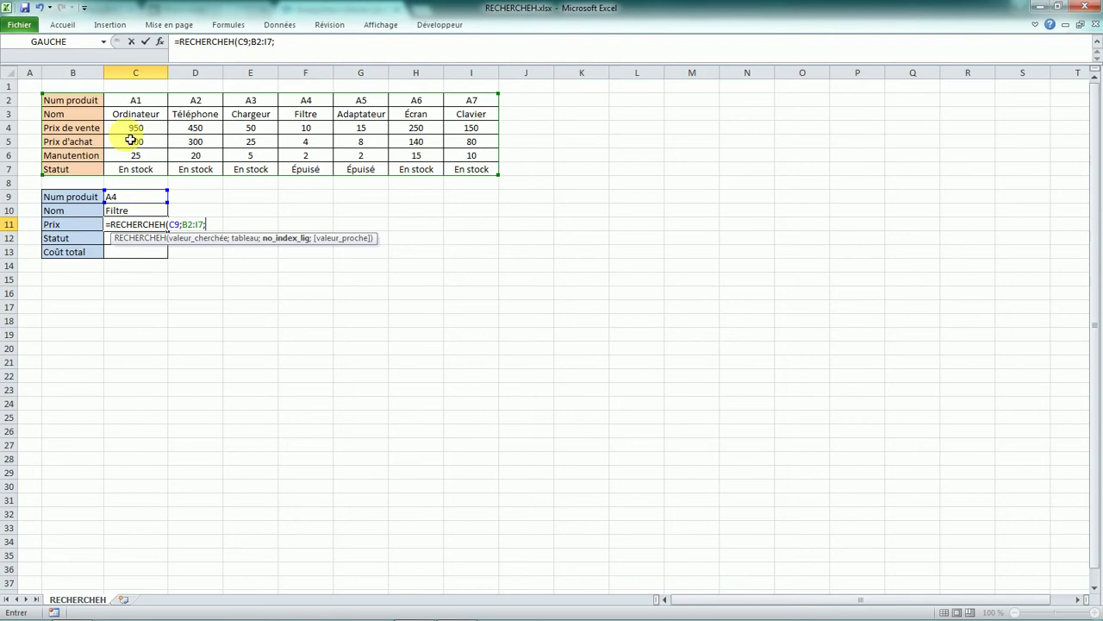
pyautogui.write('3;')
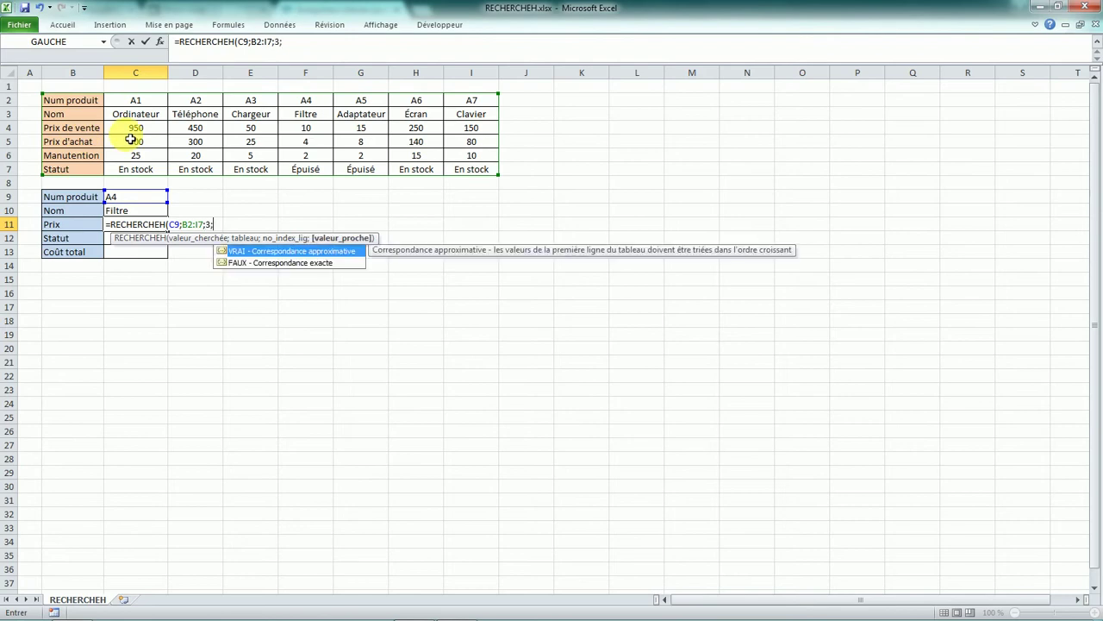
pyautogui.doubleClick(278, 264)
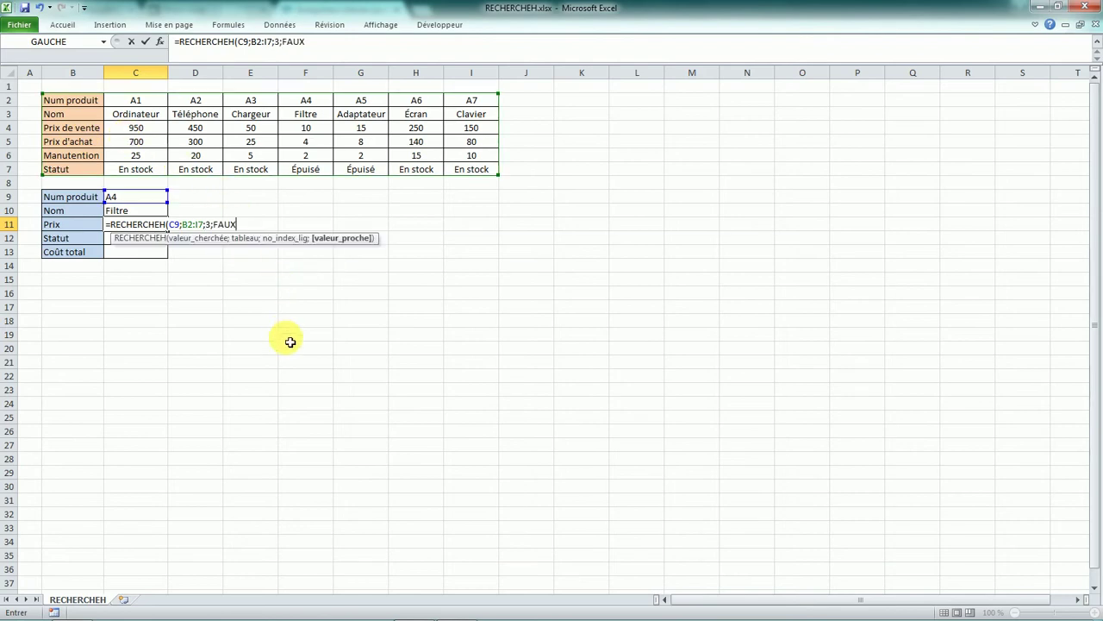
pyautogui.press('Return')
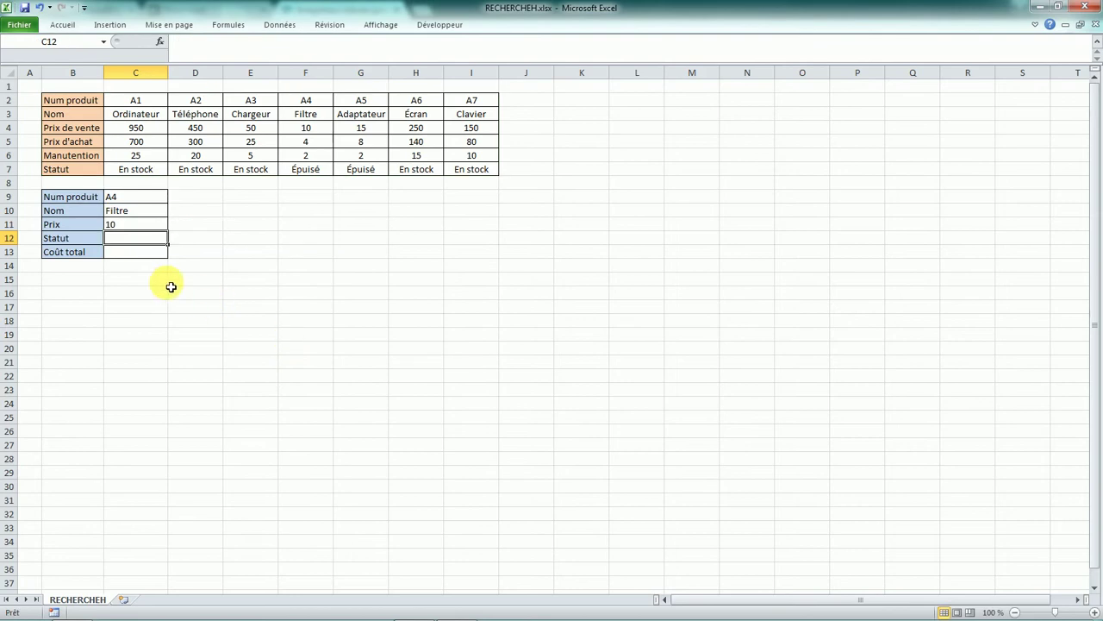
# Step: Enter =RECHERCHEH(C9;B2:I7;6;FAUX) in Statut cell C12, showing Épuisé for A4
pyautogui.write('=')
pyautogui.press('capslock')
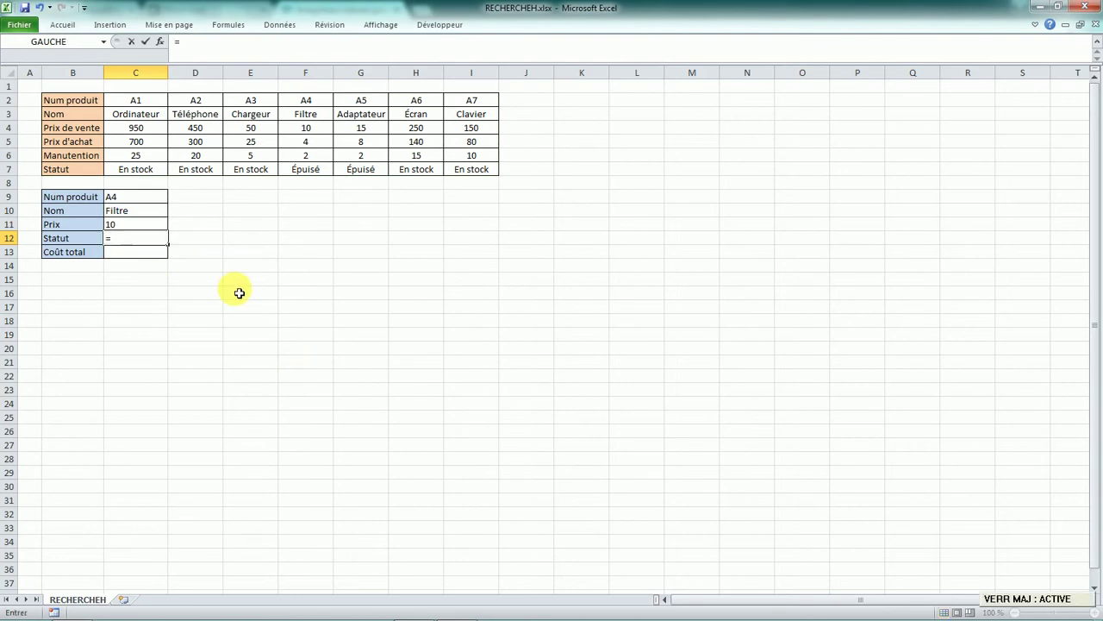
pyautogui.write('RE')
pyautogui.doubleClick(189, 266)
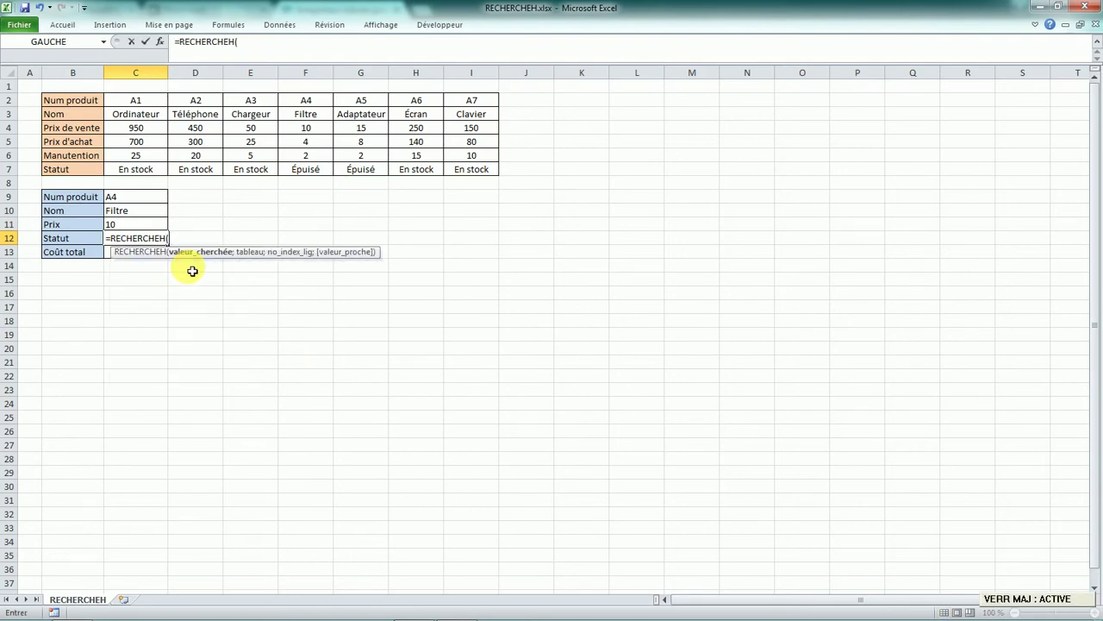
pyautogui.press('capslock')
pyautogui.click(138, 201)
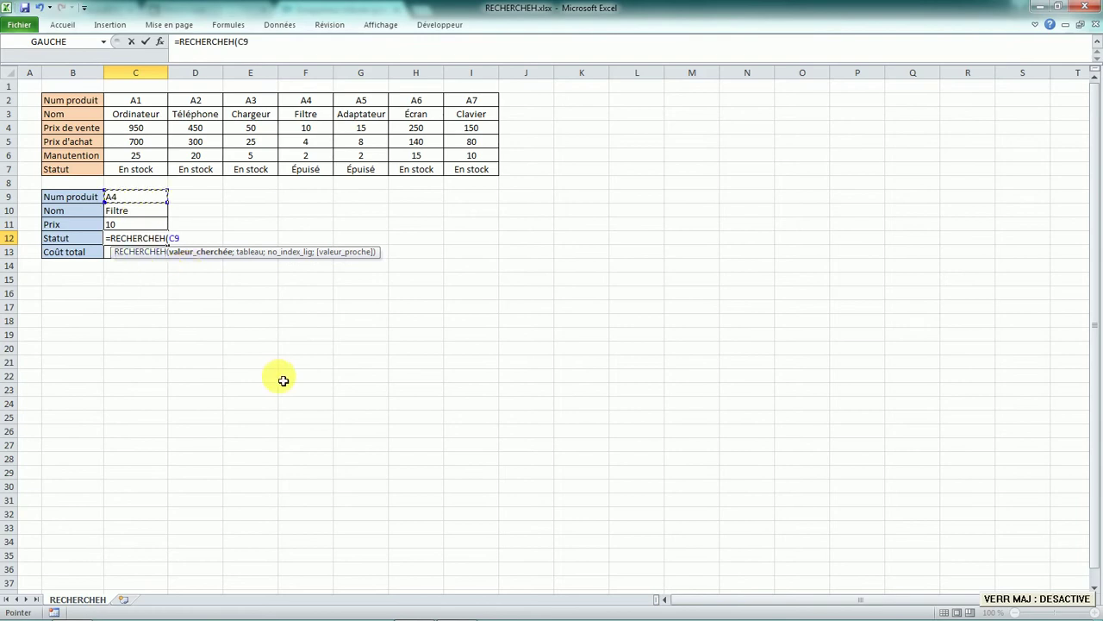
pyautogui.write(';')
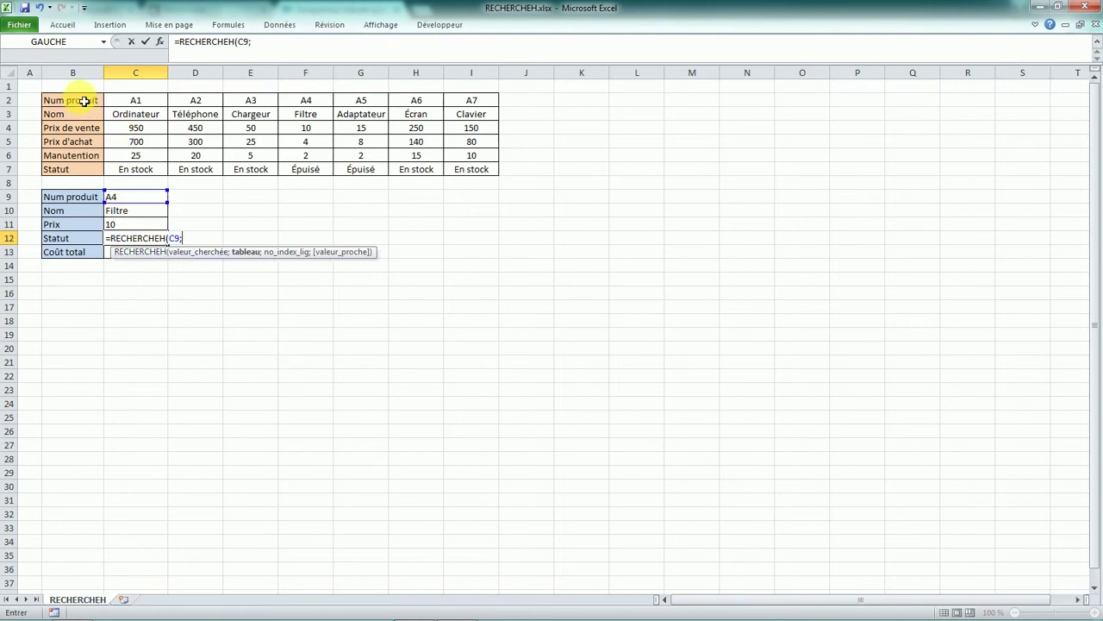
pyautogui.moveTo(81, 100)
pyautogui.mouseDown()
pyautogui.moveTo(399, 174)
pyautogui.moveTo(470, 171)
pyautogui.mouseUp()
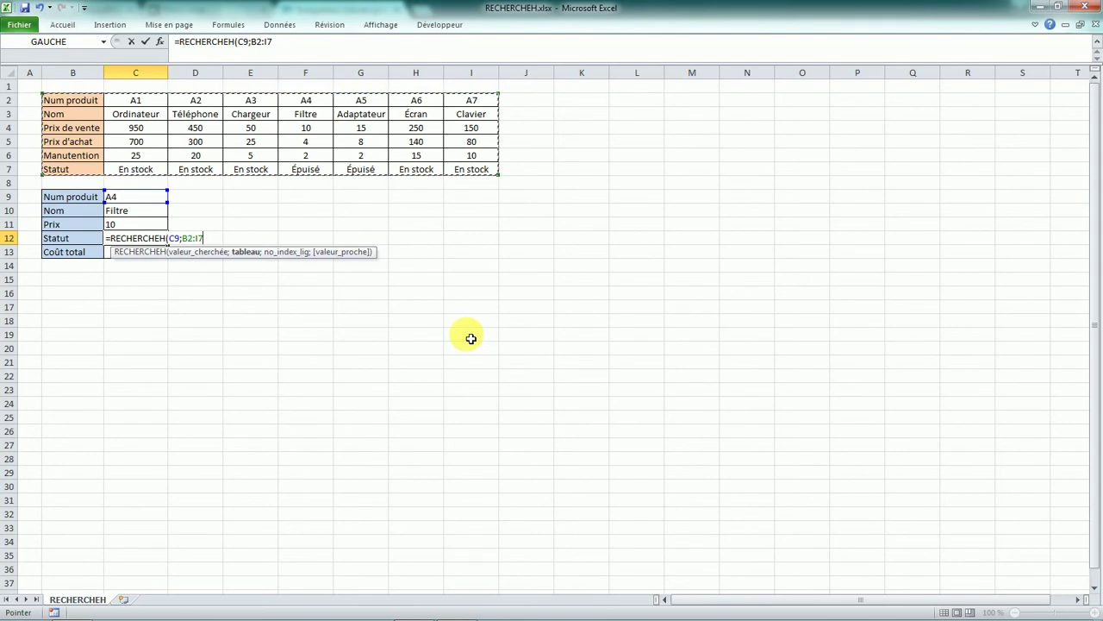
pyautogui.write(';')
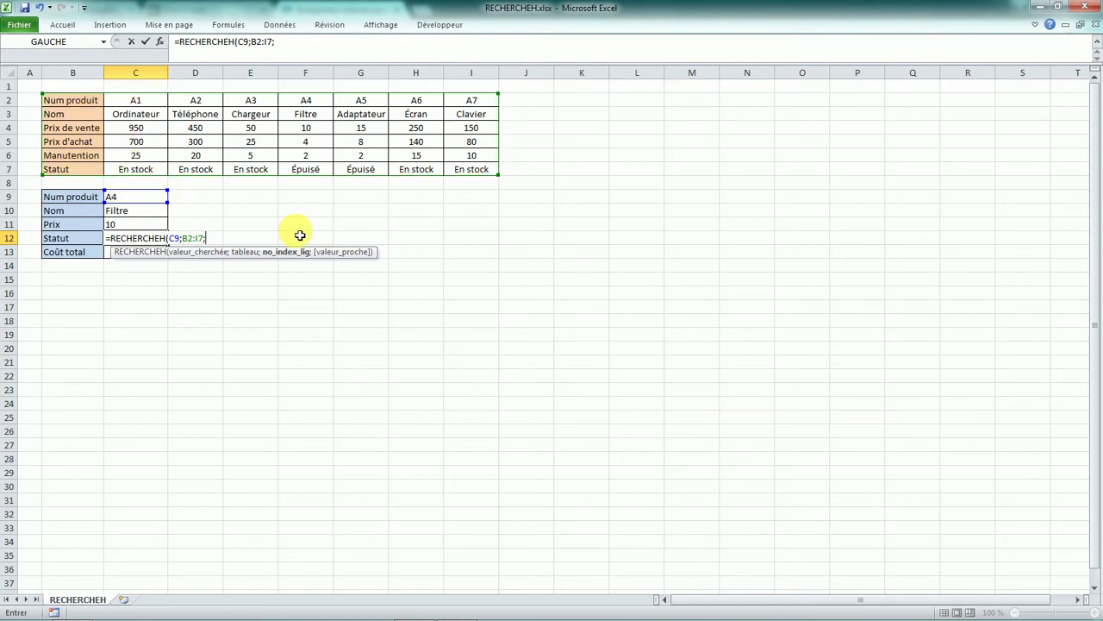
pyautogui.write('6;')
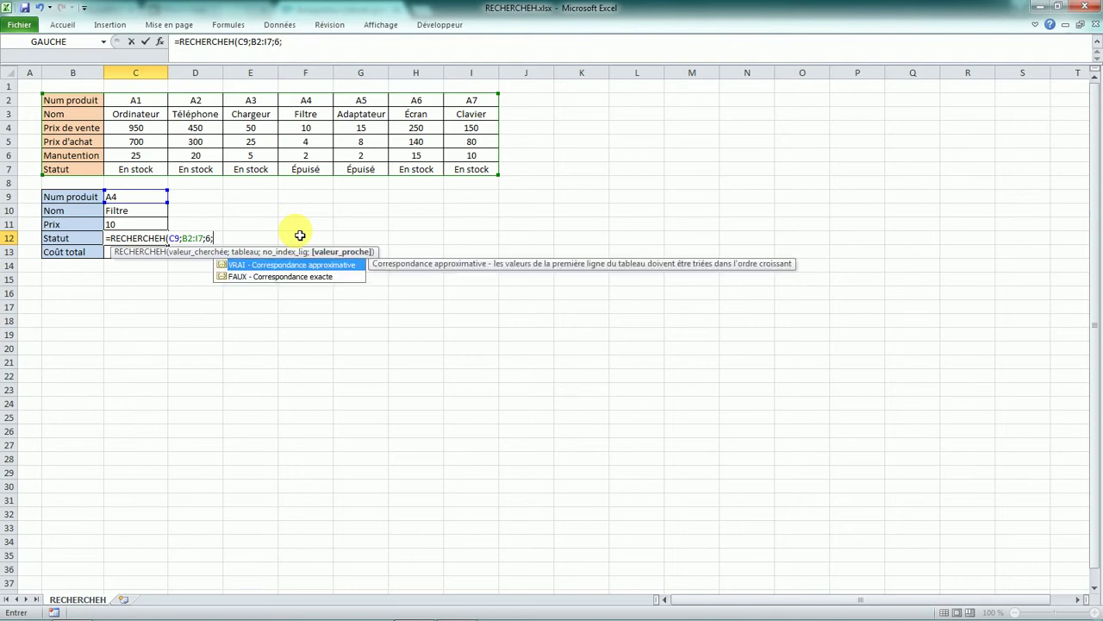
pyautogui.doubleClick(309, 277)
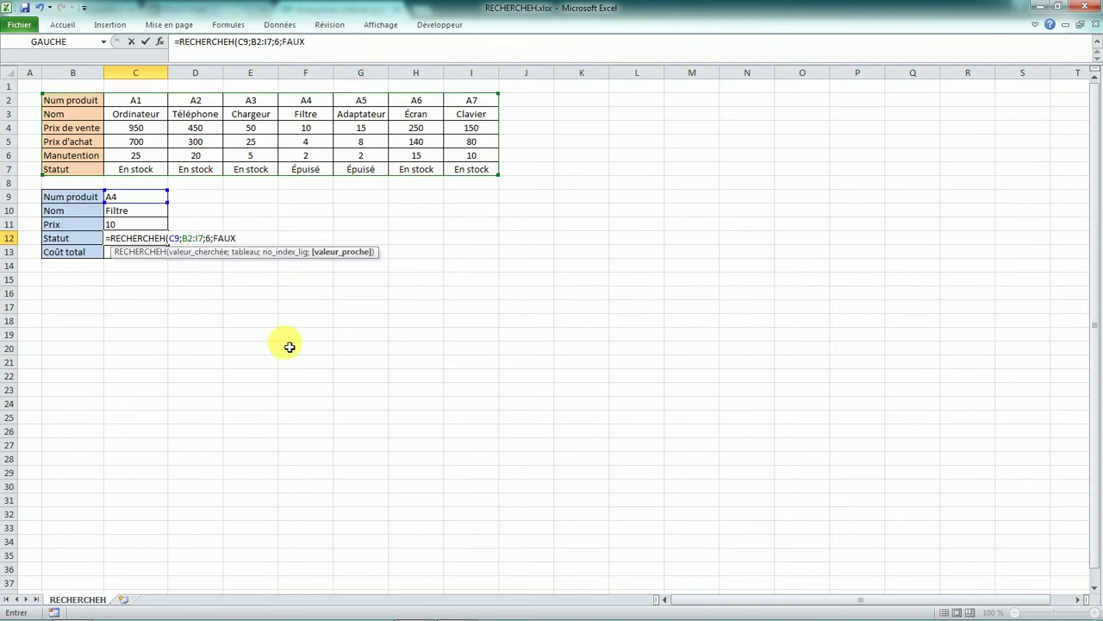
pyautogui.press('Return')
pyautogui.click(153, 200)
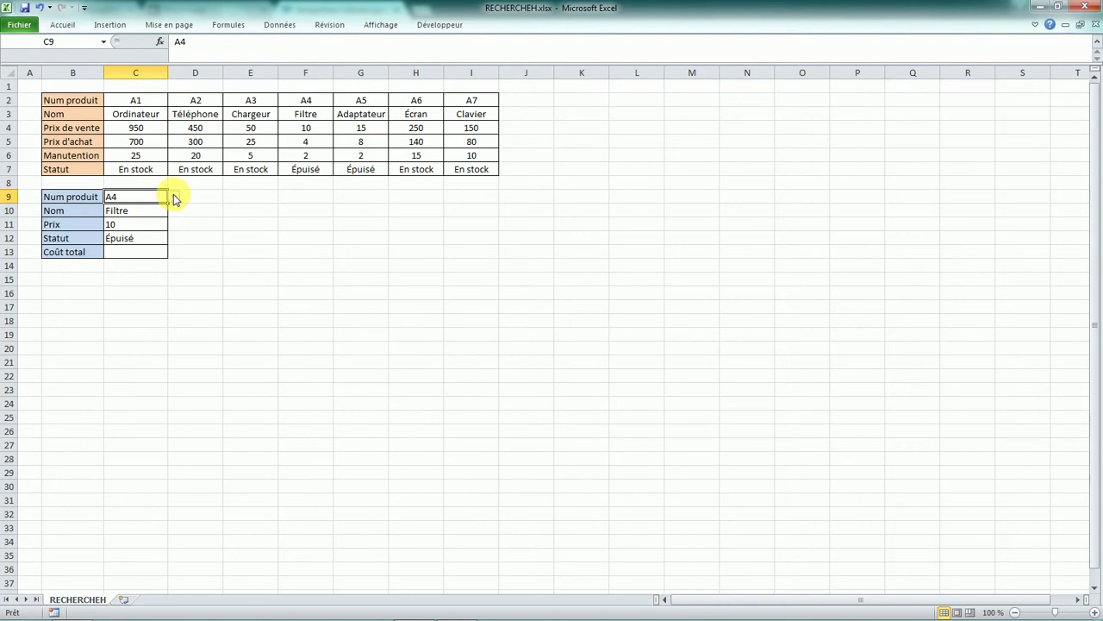
pyautogui.click(174, 197)
pyautogui.click(139, 280)
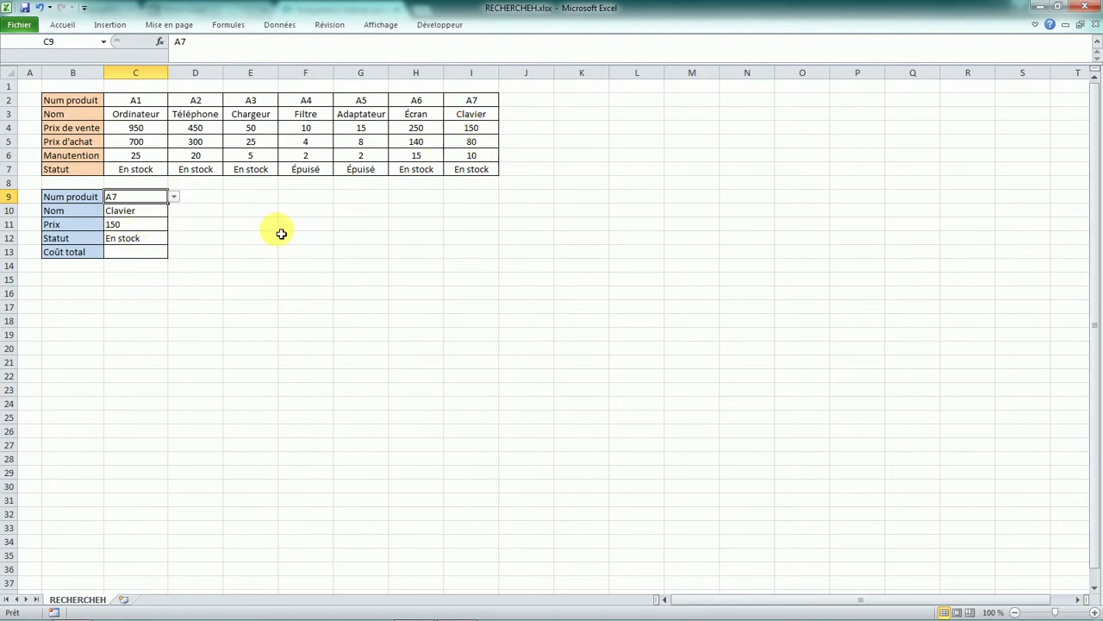
pyautogui.click(139, 256)
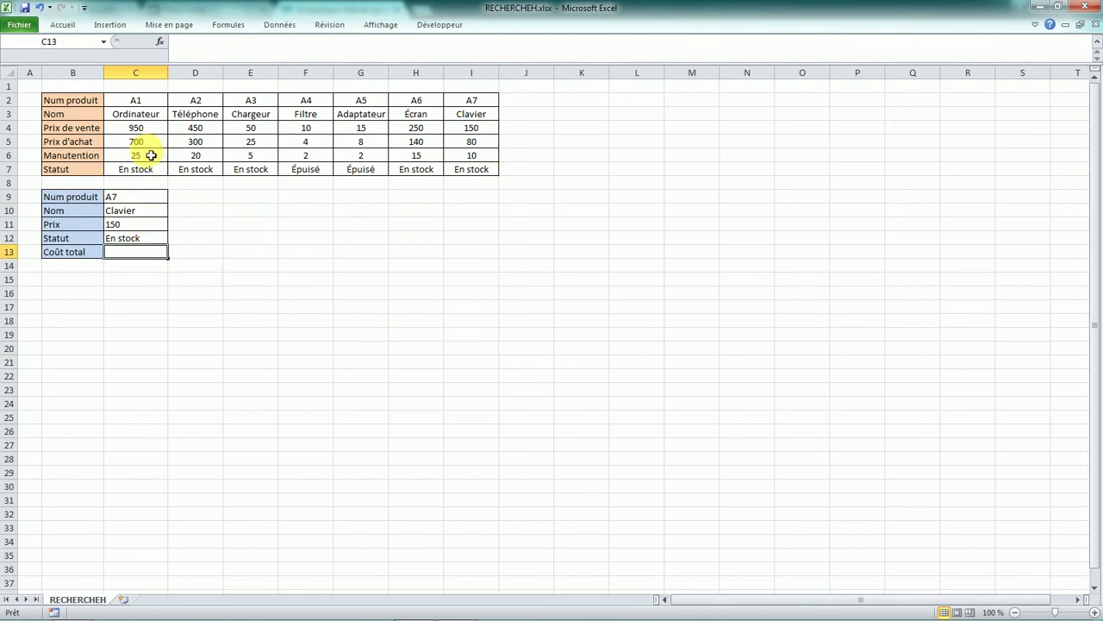
pyautogui.moveTo(150, 147); pyautogui.dragTo(149, 155)
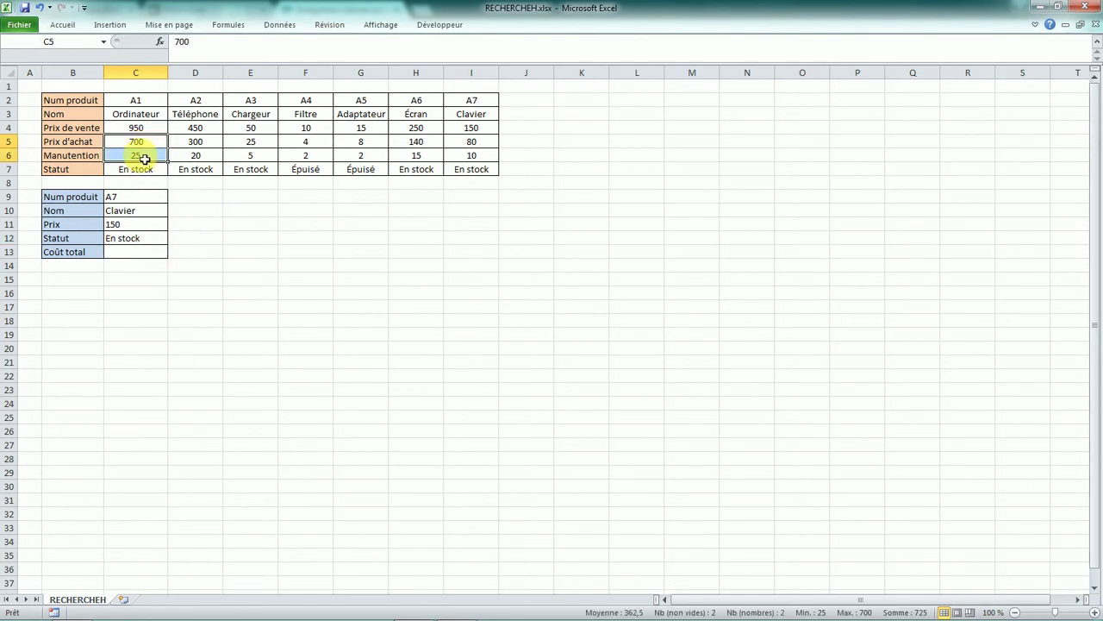
pyautogui.moveTo(142, 148); pyautogui.dragTo(145, 156)
pyautogui.moveTo(135, 142); pyautogui.dragTo(143, 156)
pyautogui.click(141, 251)
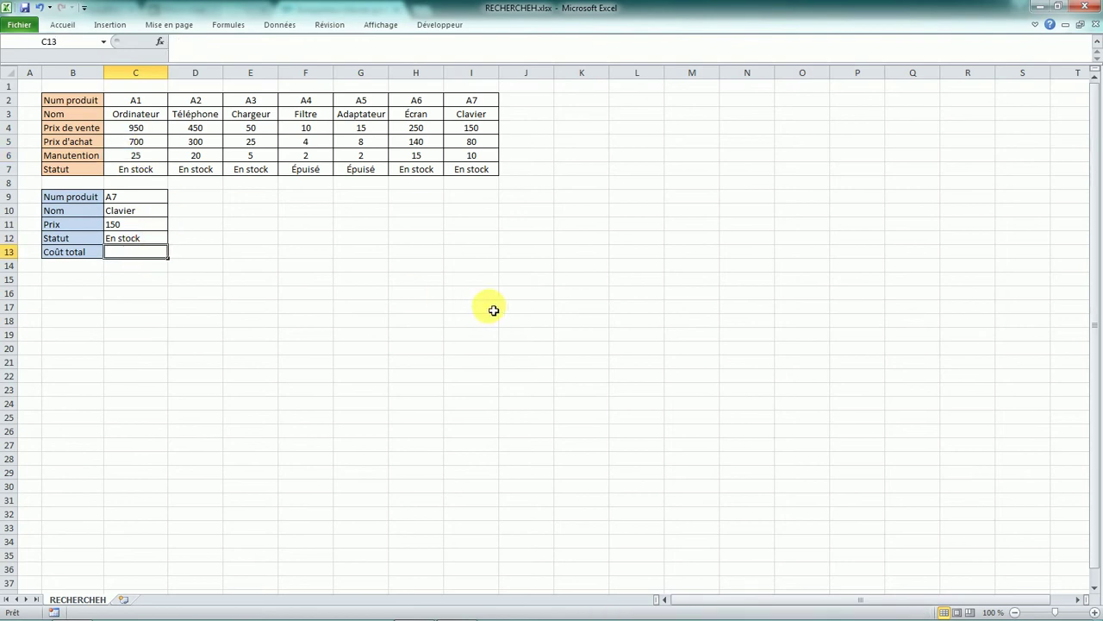
# Step: Enter =RECHERCHEH(C9;B2:I7;{4;5};FAUX) in Coût total C13, giving 80 for A7
pyautogui.write('=')
pyautogui.press('capslock')
pyautogui.write('RECH')
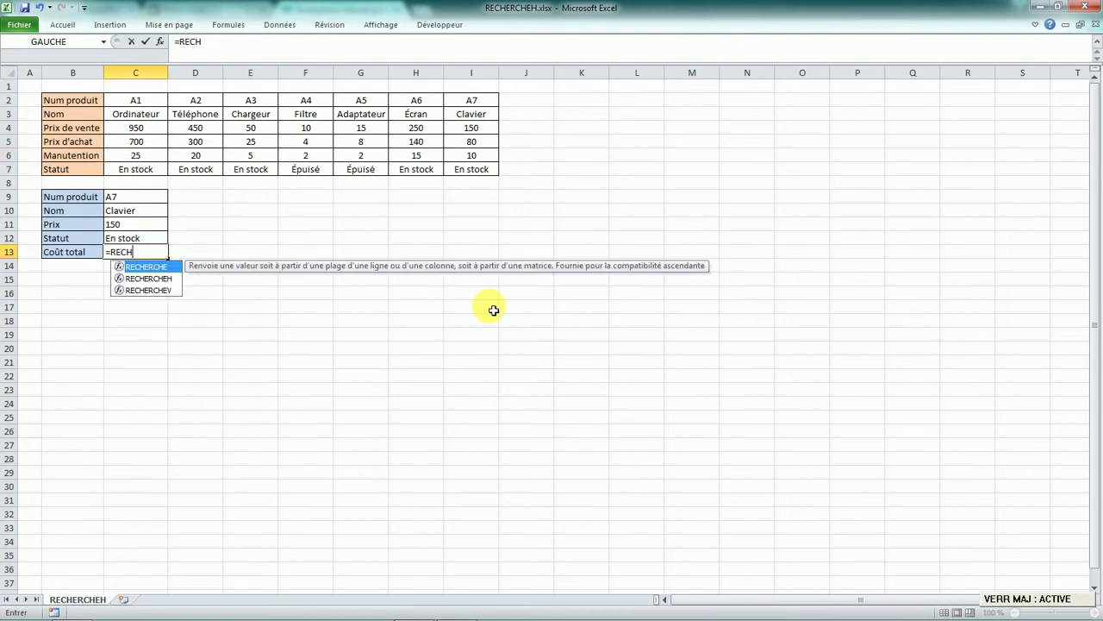
pyautogui.doubleClick(155, 278)
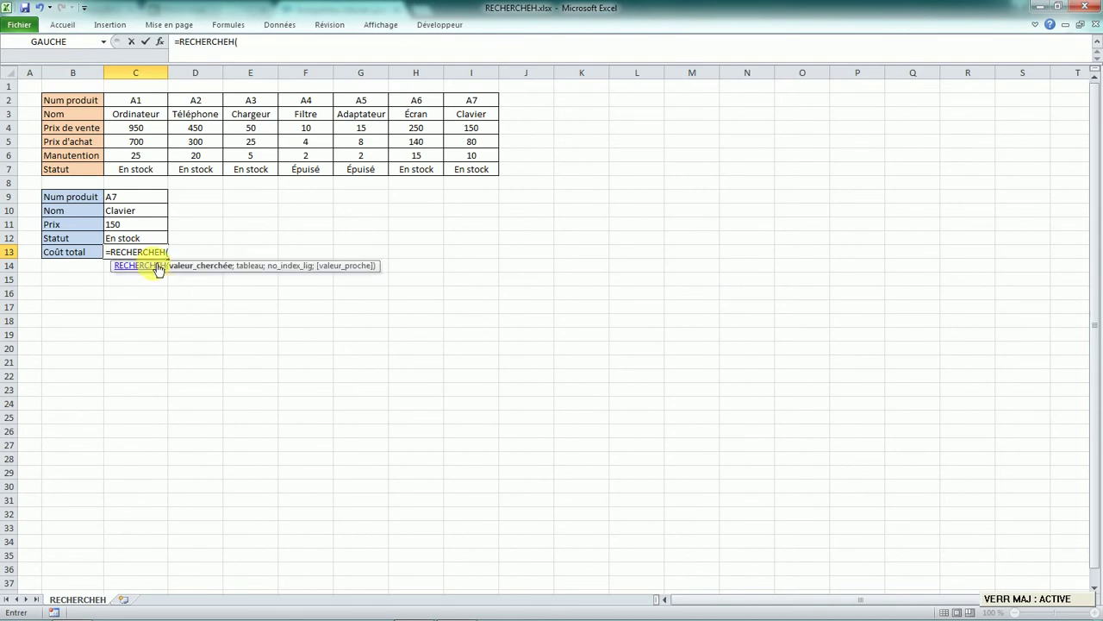
pyautogui.press('capslock')
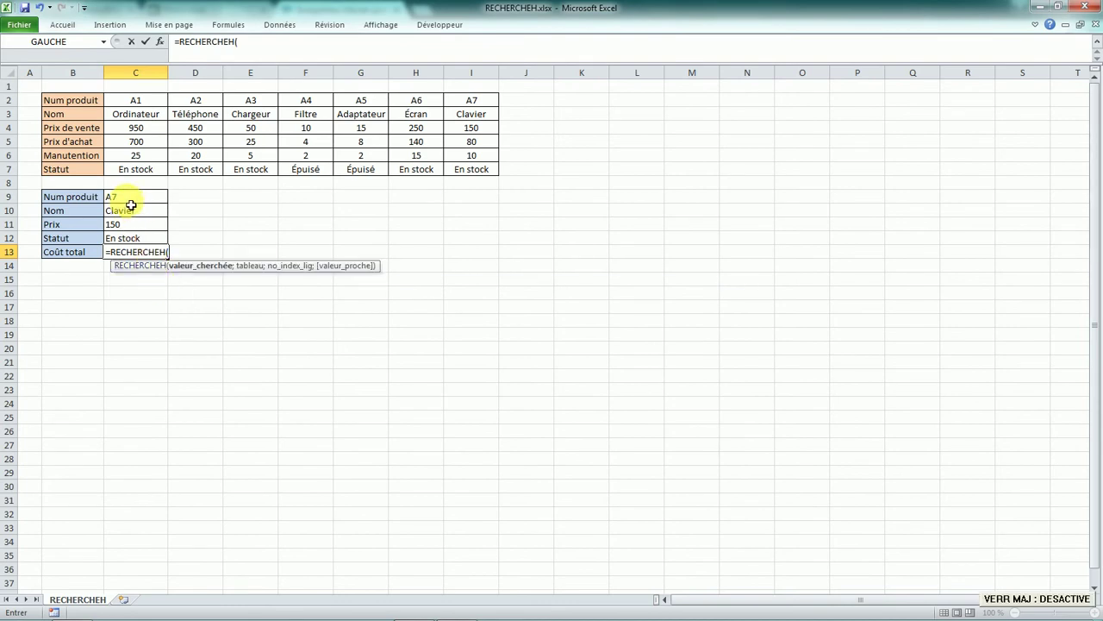
pyautogui.click(129, 198)
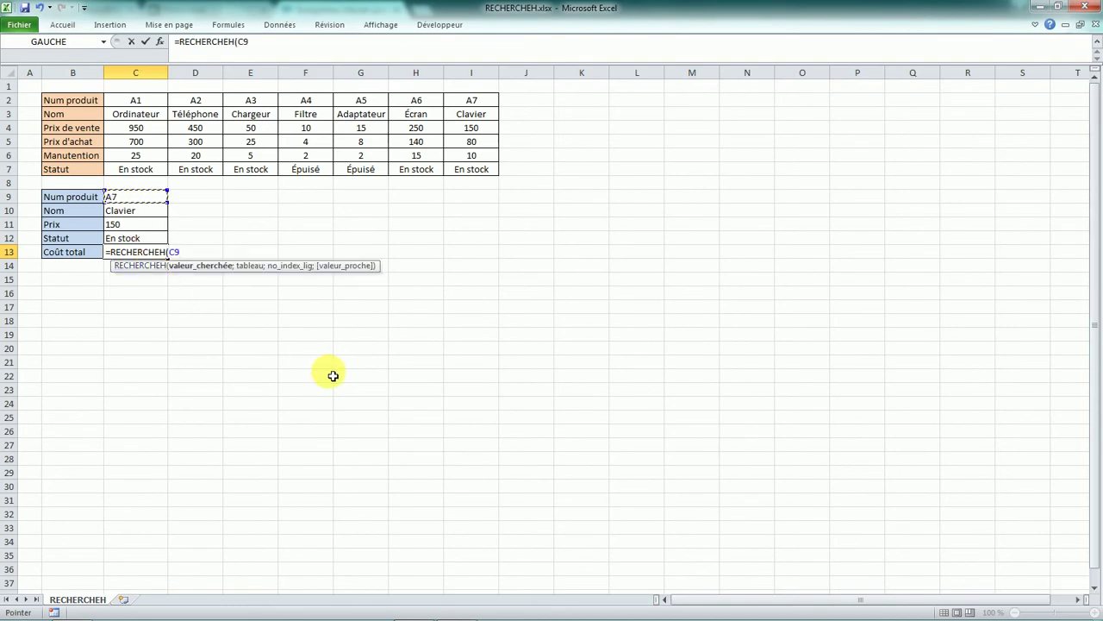
pyautogui.write(';')
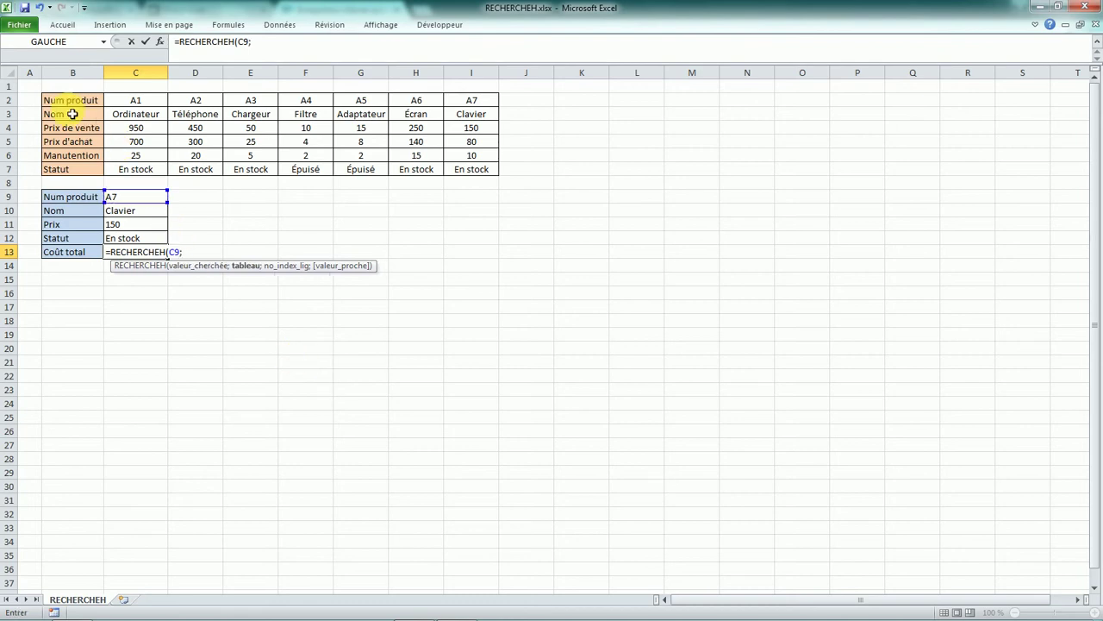
pyautogui.moveTo(71, 101); pyautogui.dragTo(458, 177)
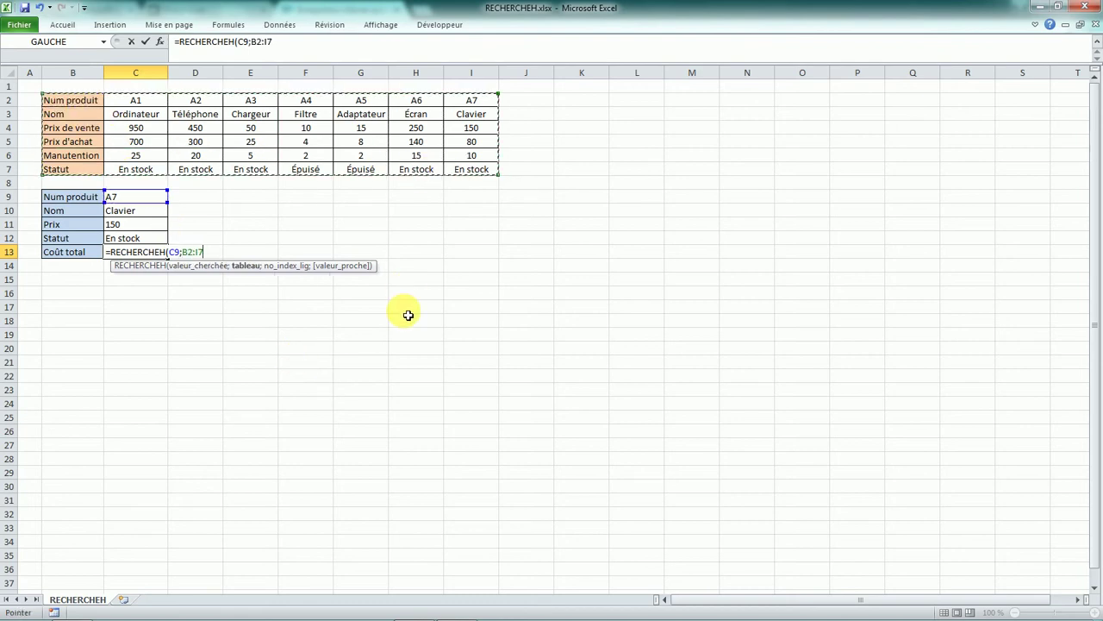
pyautogui.write(';{')
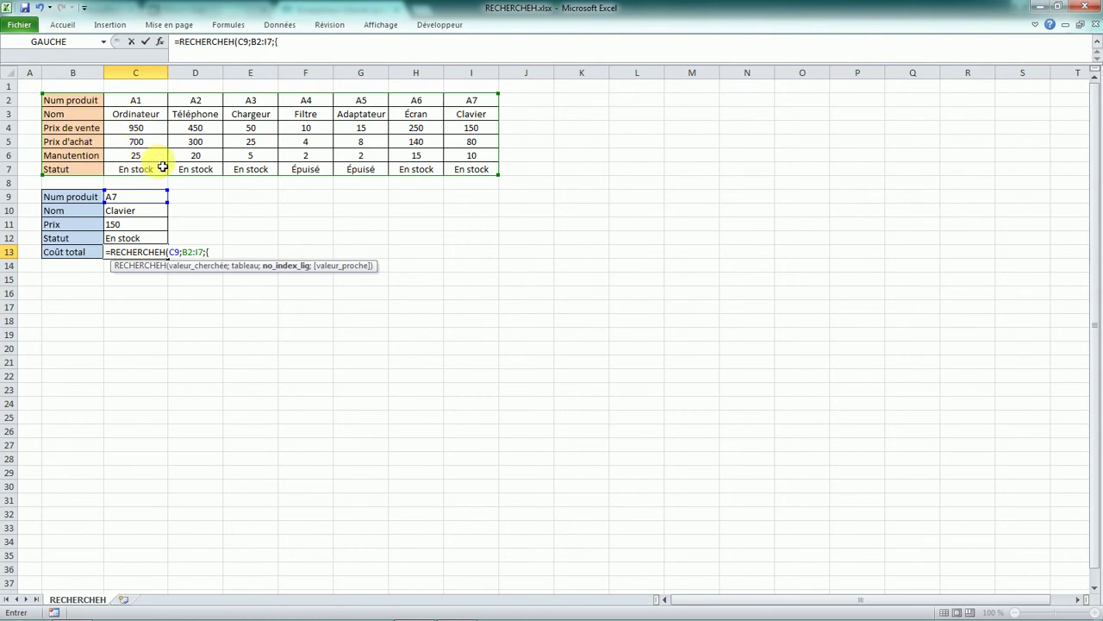
pyautogui.write('4;5')
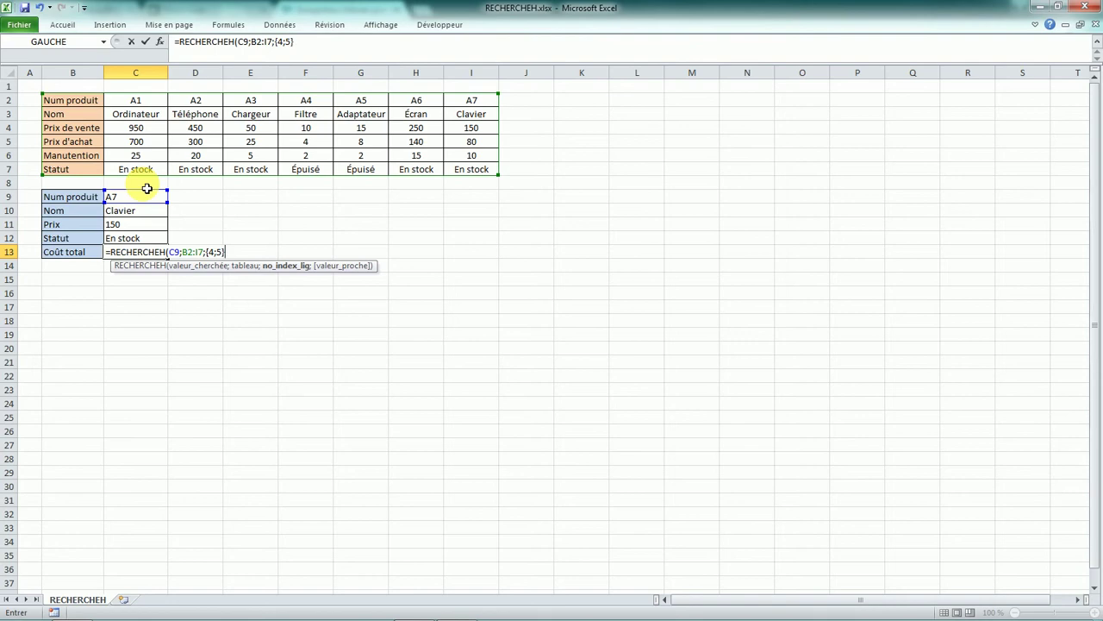
pyautogui.write(';')
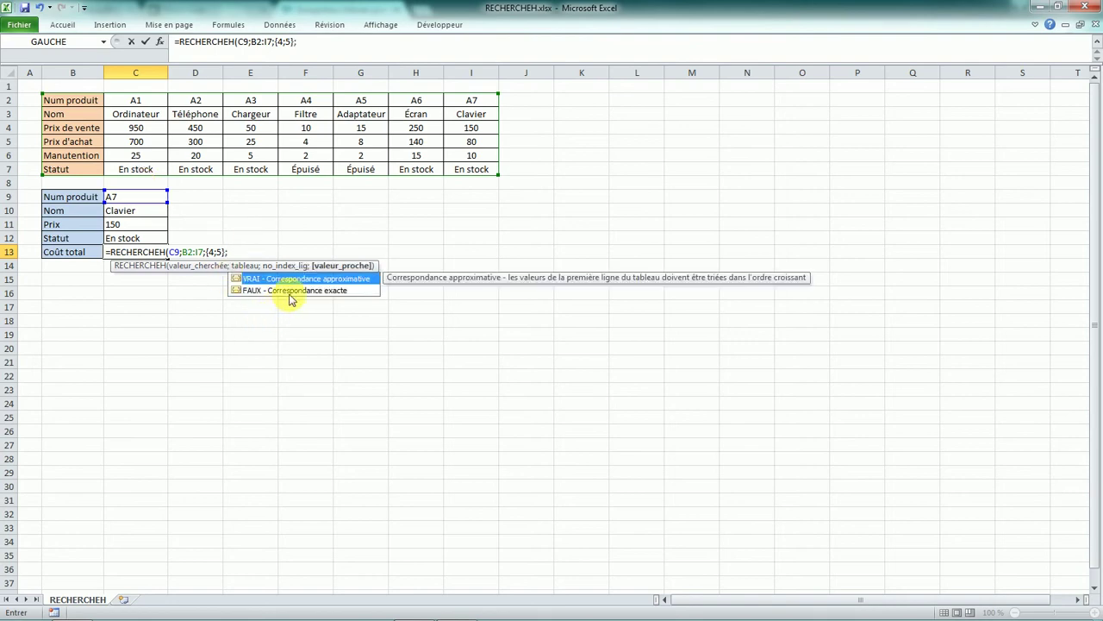
pyautogui.doubleClick(291, 290)
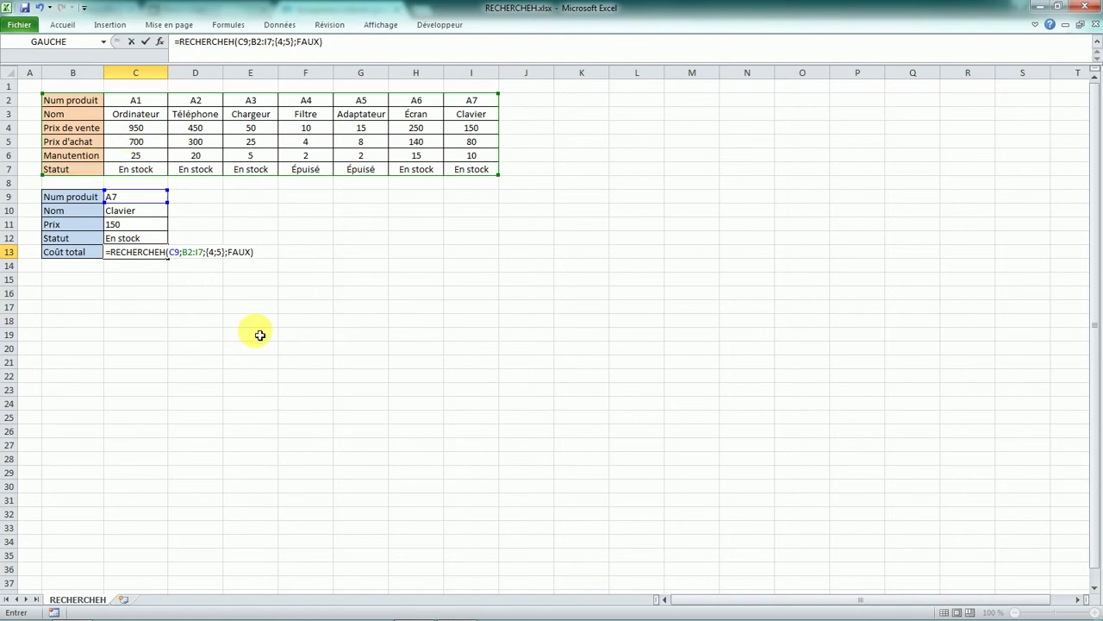
pyautogui.press('Return')
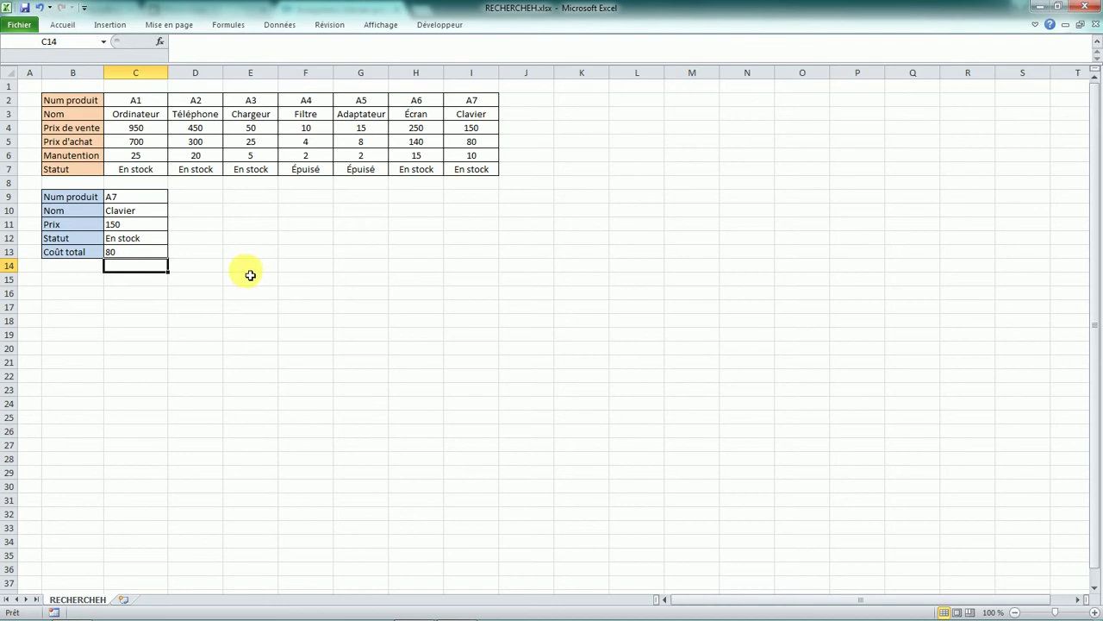
# Step: Edit C13 in the formula bar to wrap the RECHERCHEH lookup inside SOMME( … )
pyautogui.click(159, 256)
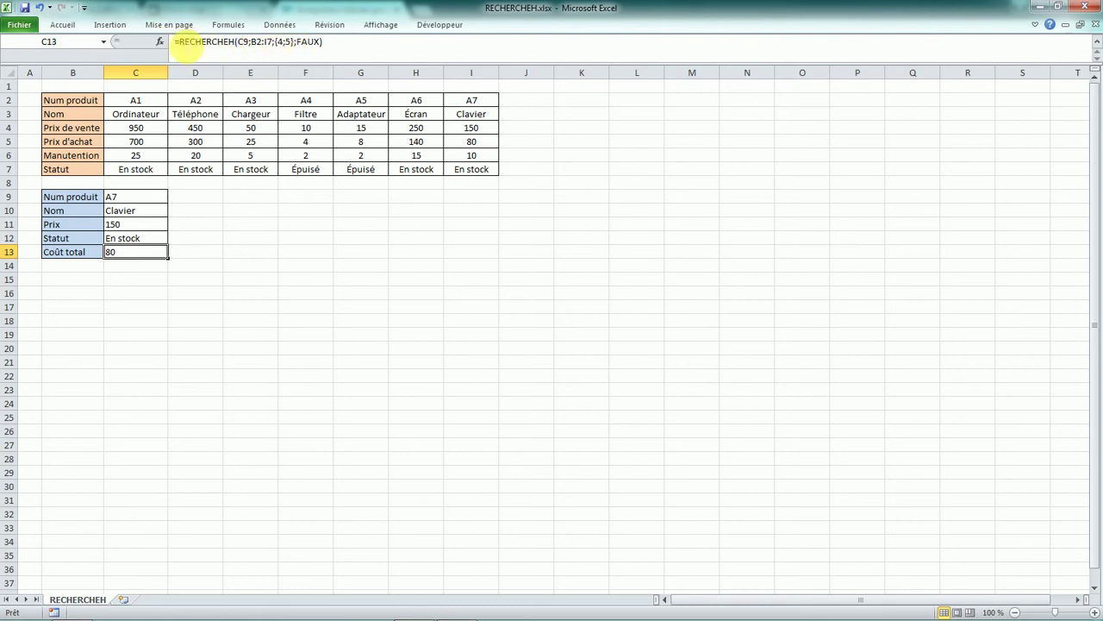
pyautogui.click(177, 42)
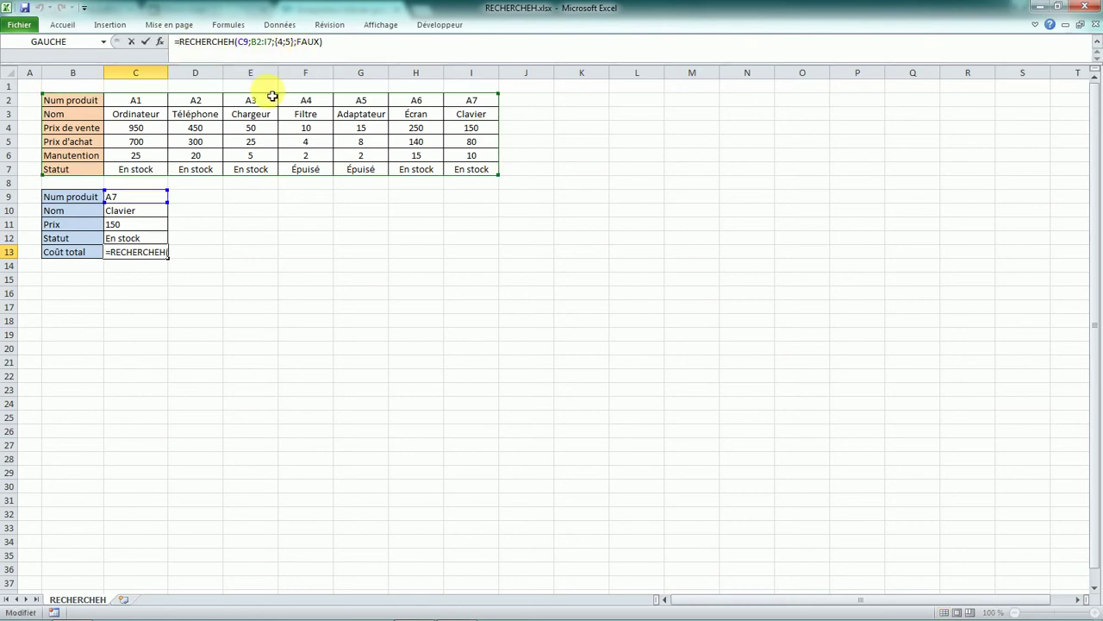
pyautogui.press('Return')
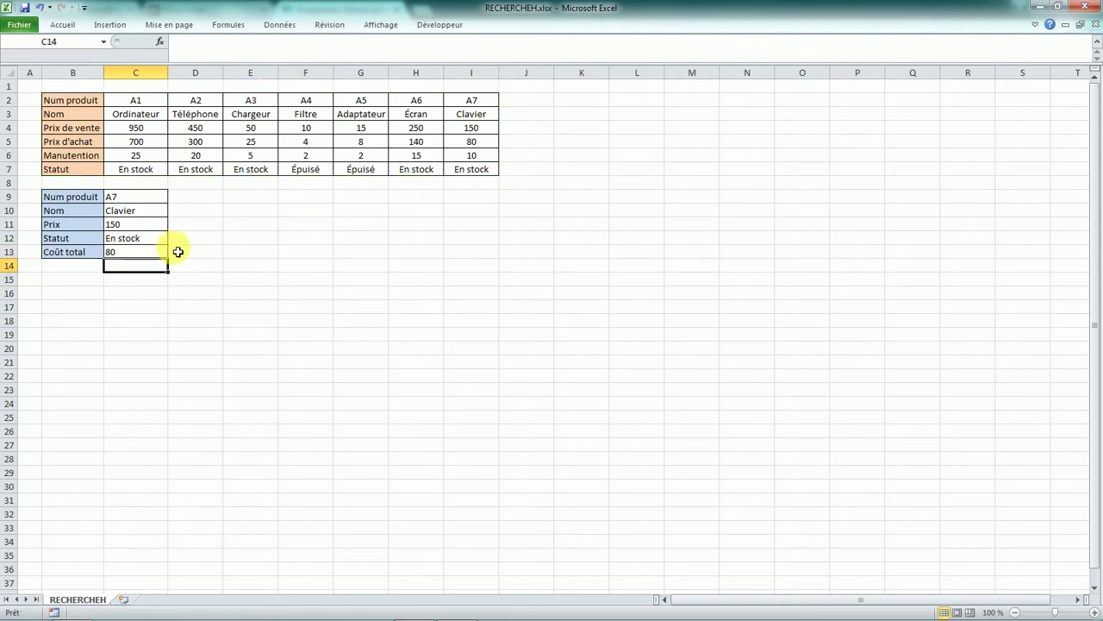
pyautogui.click(155, 252)
pyautogui.click(172, 41)
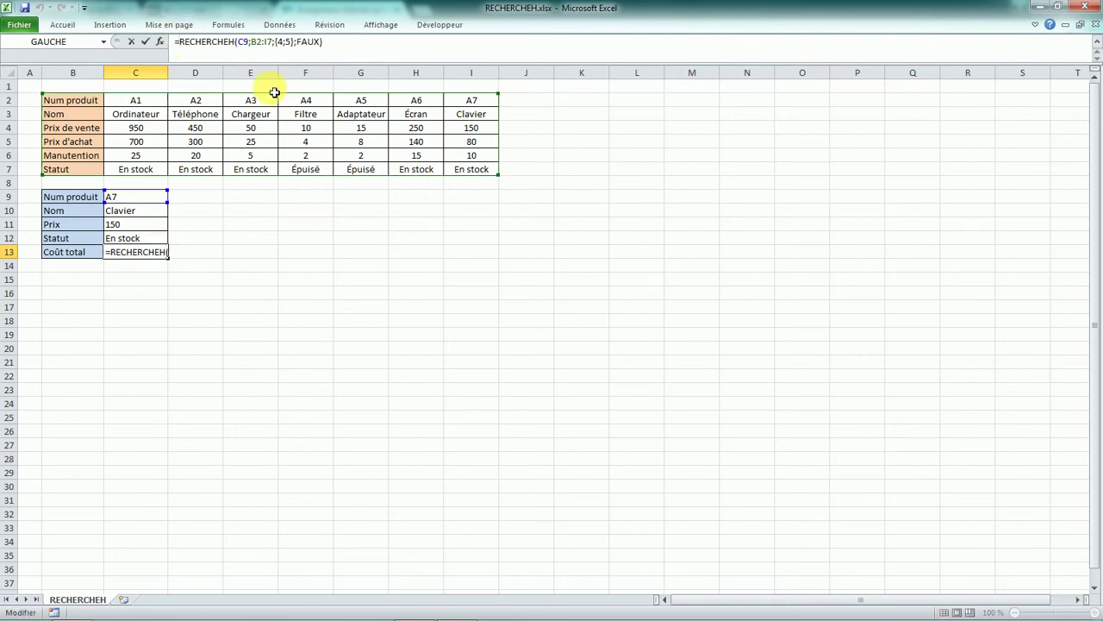
pyautogui.press('capslock')
pyautogui.write('SOMME')
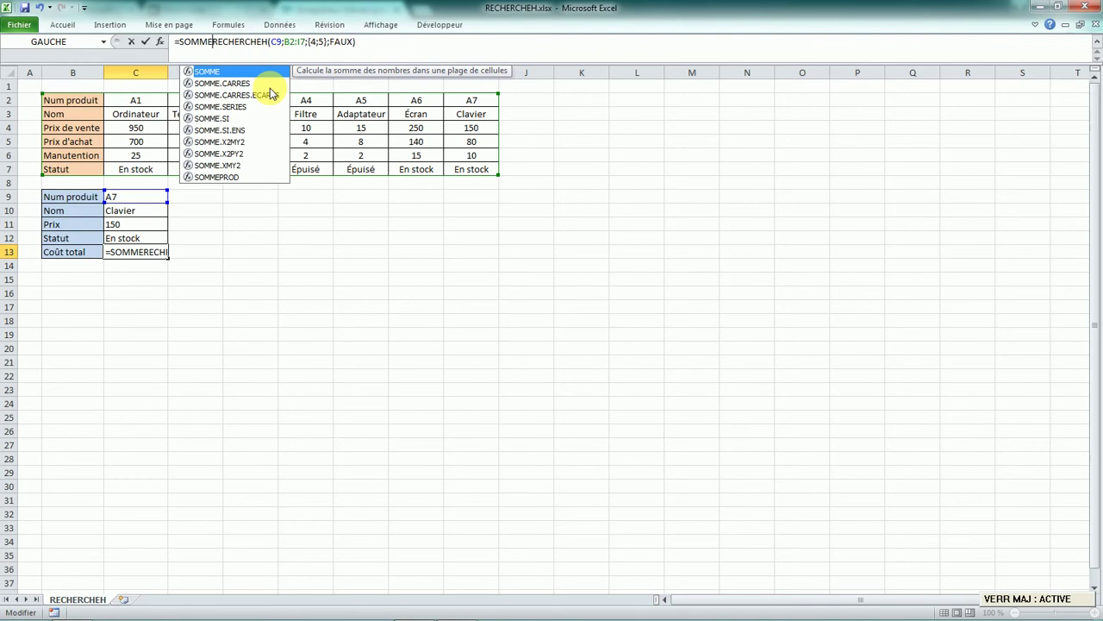
pyautogui.press('capslock')
pyautogui.write('(')
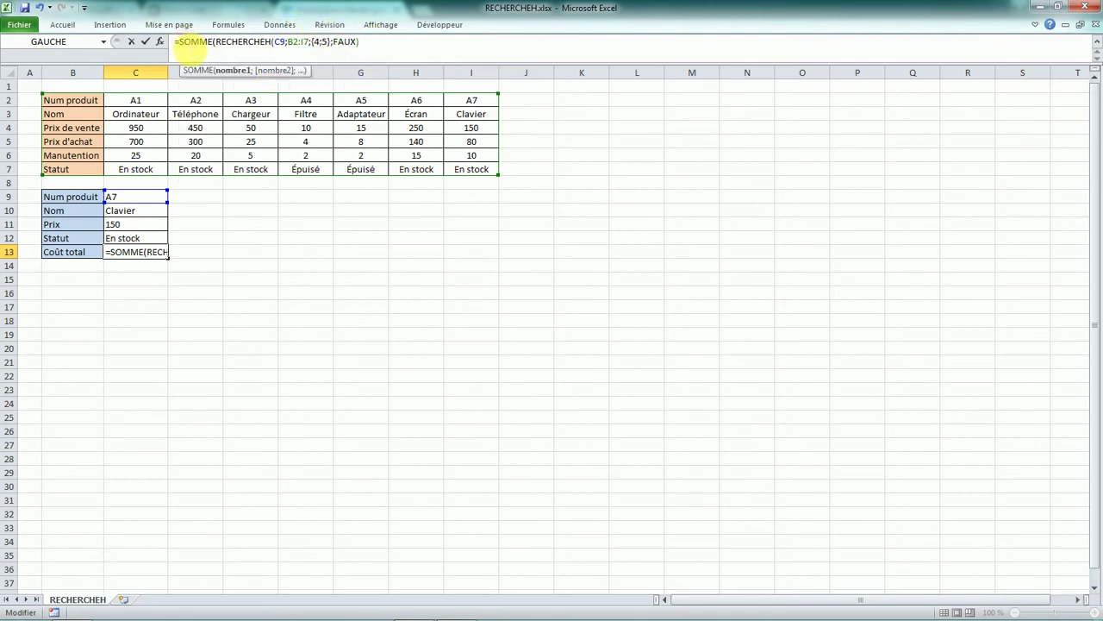
pyautogui.click(369, 45)
pyautogui.write(')')
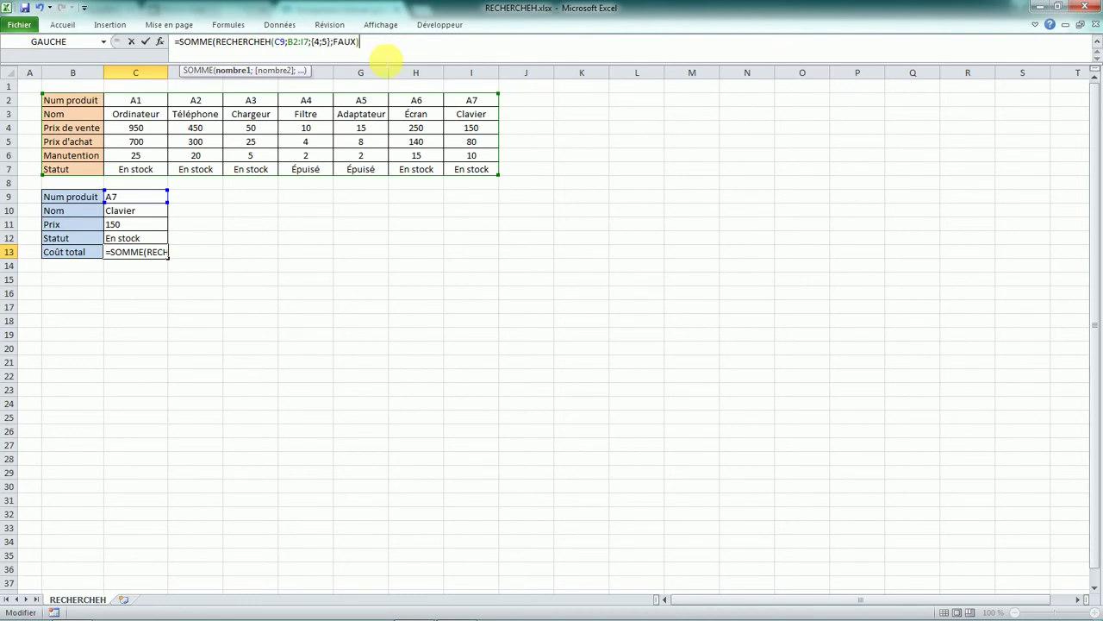
pyautogui.write(')')
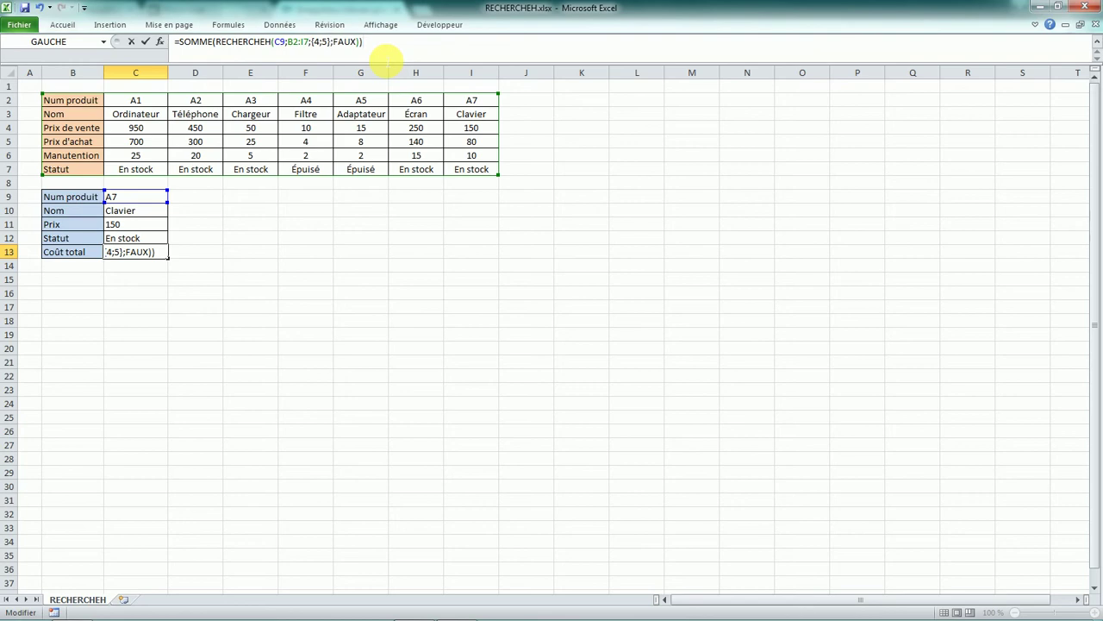
pyautogui.press('Return')
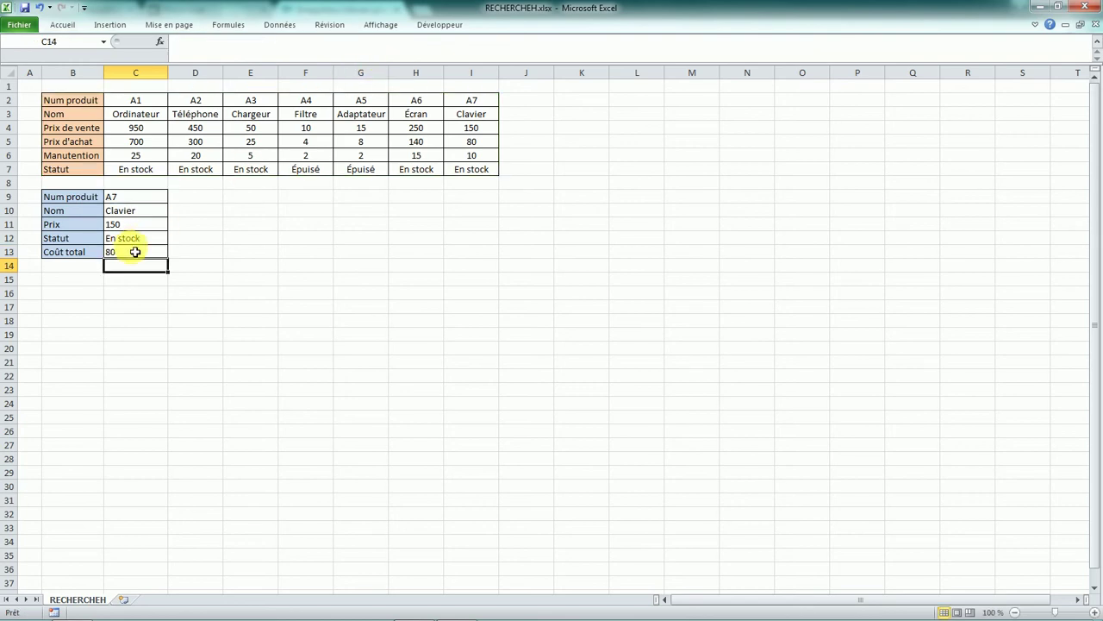
pyautogui.click(135, 250)
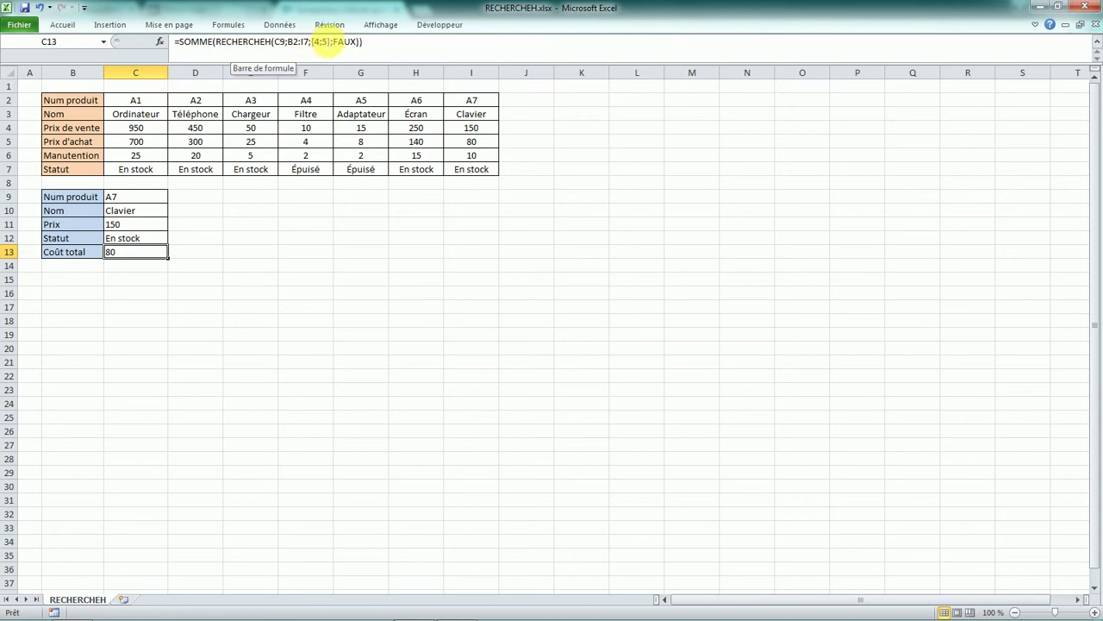
# Step: Re-enter the C13 SOMME formula as an array formula with Ctrl+Shift+Enter, now showing 90
pyautogui.click(331, 41)
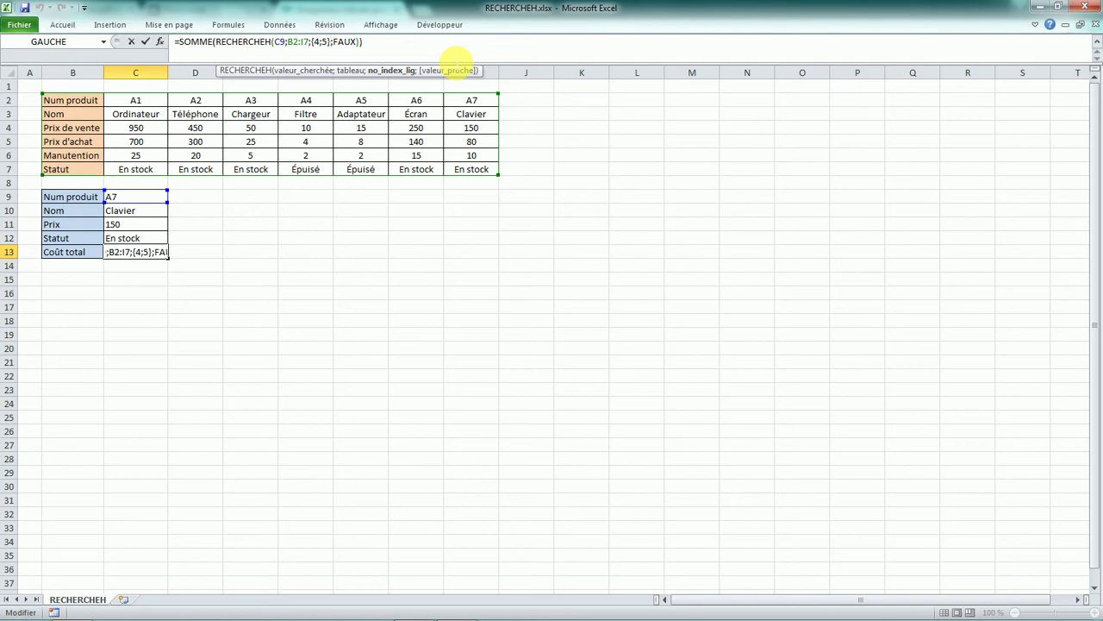
pyautogui.hotkey('ctrl', 'shift', 'Return')
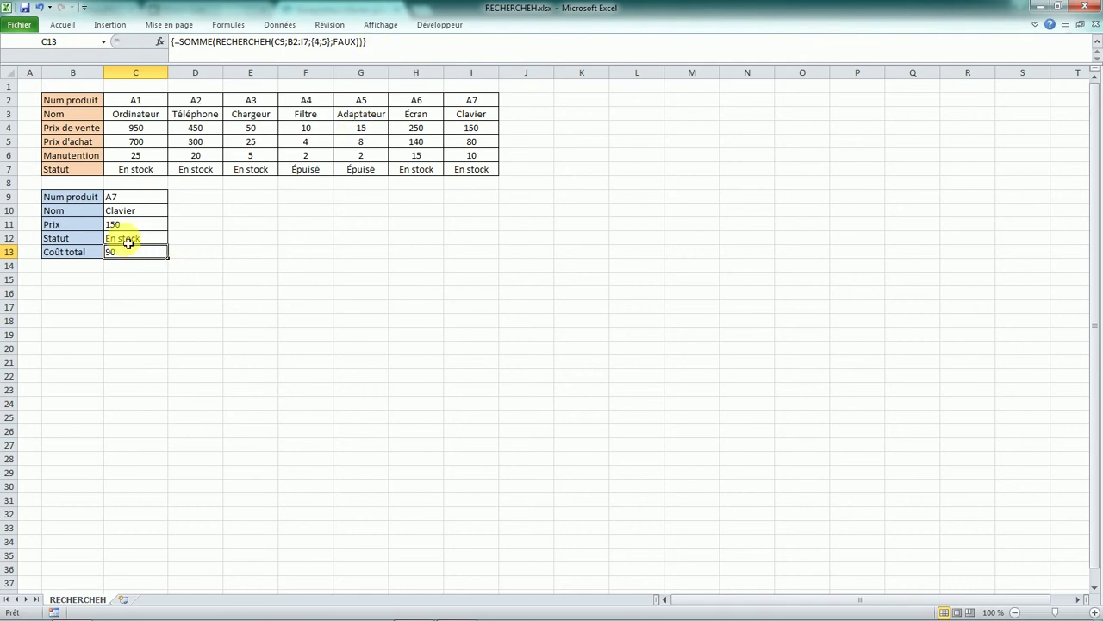
# Step: Switch C9 to product A2 and verify purchase price 300, handling cost 20 and Coût total
pyautogui.click(135, 197)
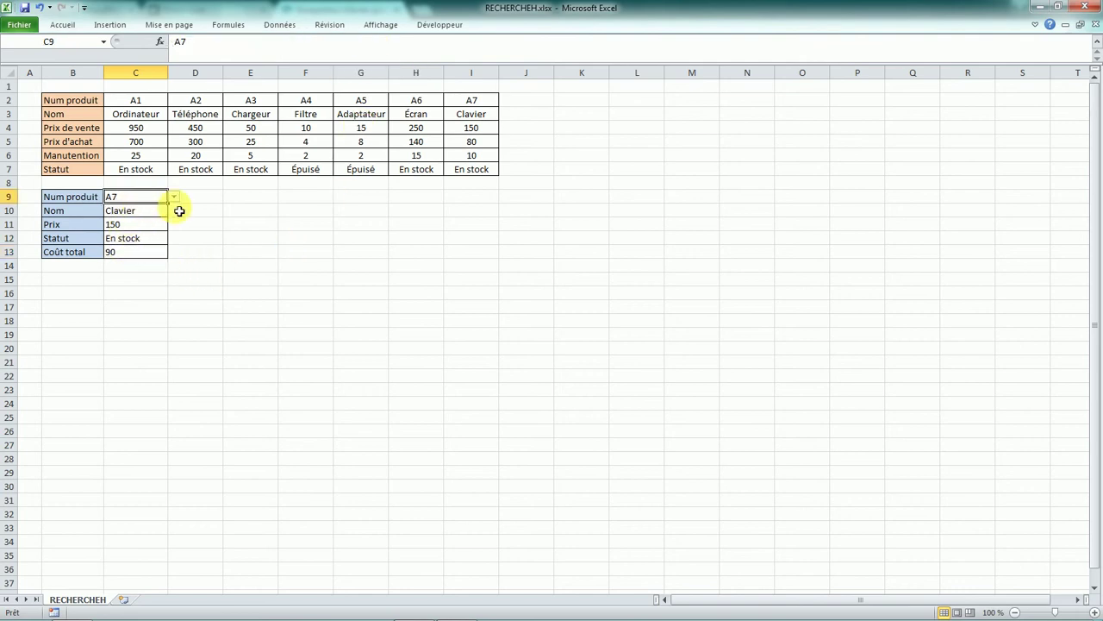
pyautogui.click(175, 199)
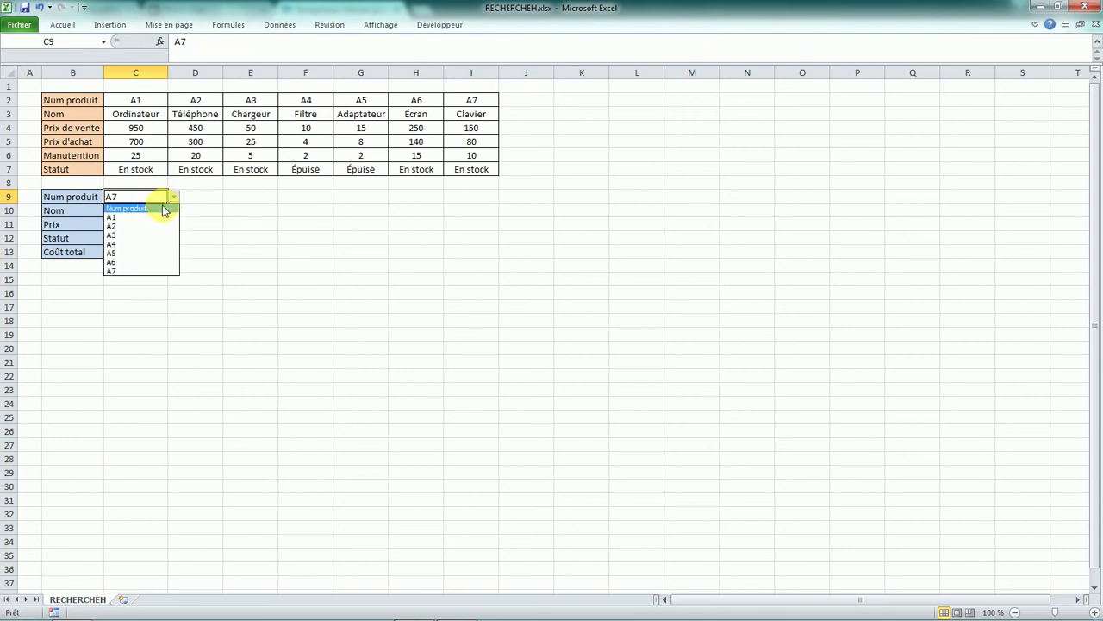
pyautogui.click(138, 226)
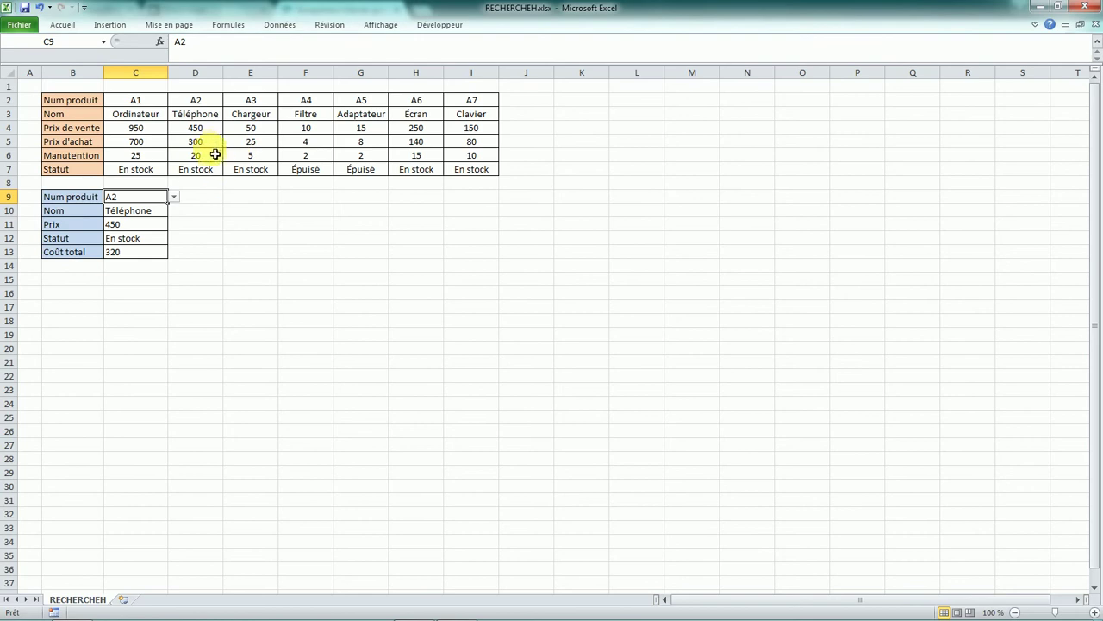
pyautogui.click(210, 143)
pyautogui.click(208, 158)
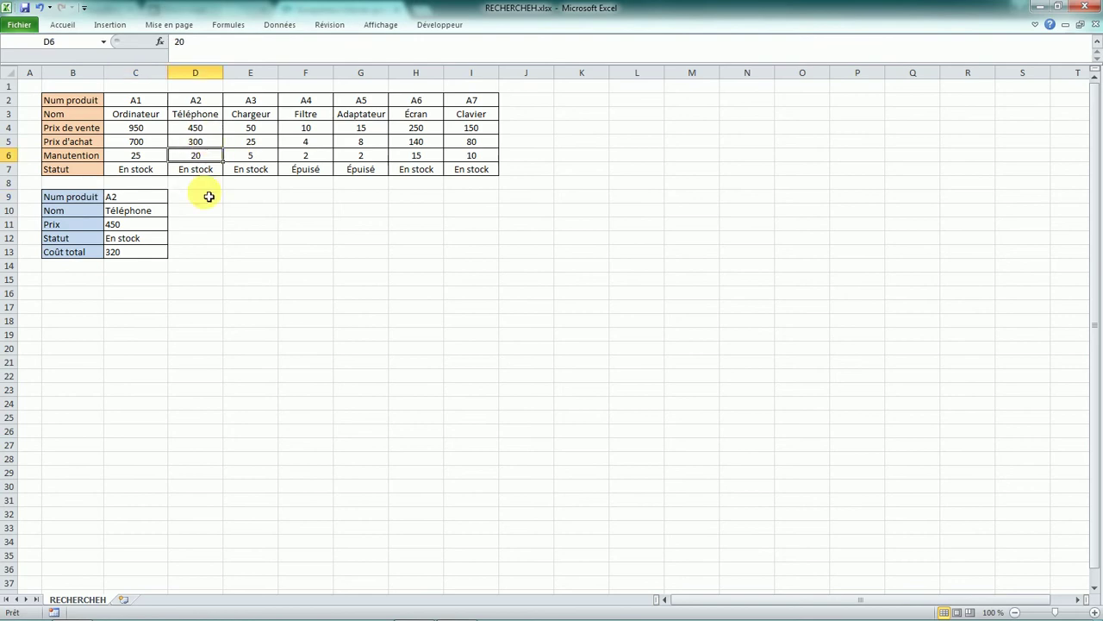
pyautogui.click(146, 252)
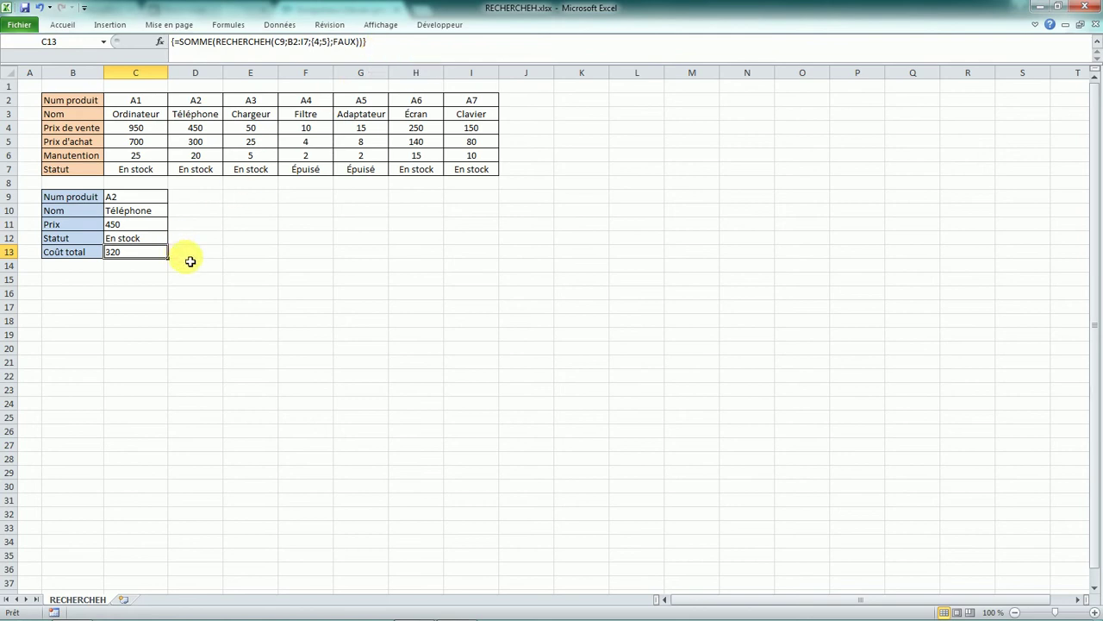
# Step: Build RECHERCHEH(C9;B2:I7;{4;5};FAUX) in D13, dropping an early SOMMEPROD( wrapper
pyautogui.click(187, 255)
pyautogui.write('=')
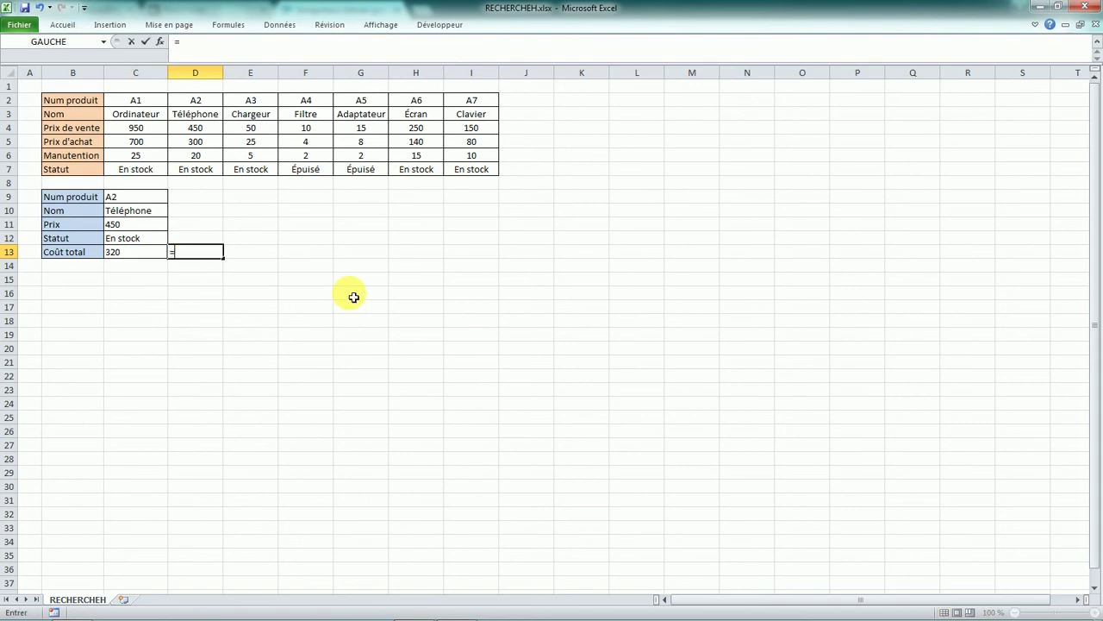
pyautogui.press('capslock')
pyautogui.write('SOMME')
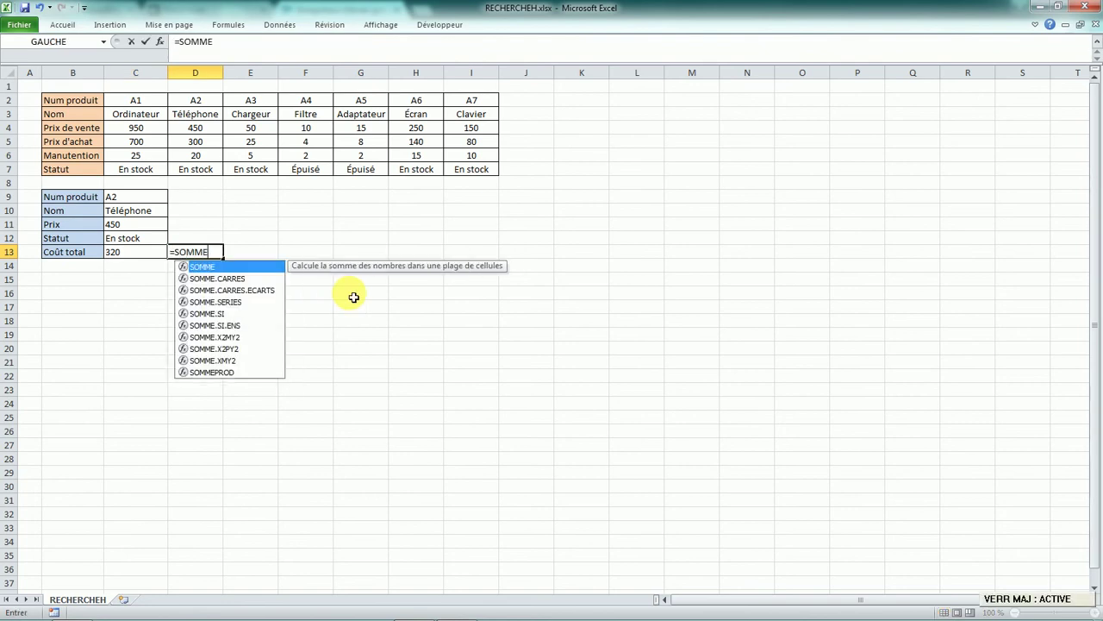
pyautogui.write('P')
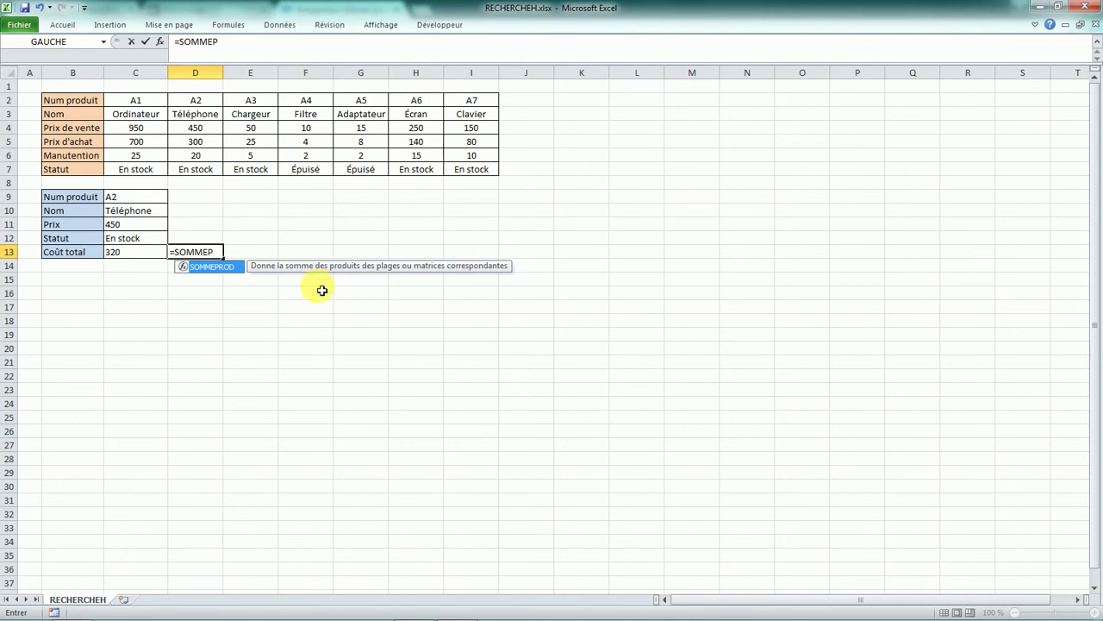
pyautogui.doubleClick(210, 268)
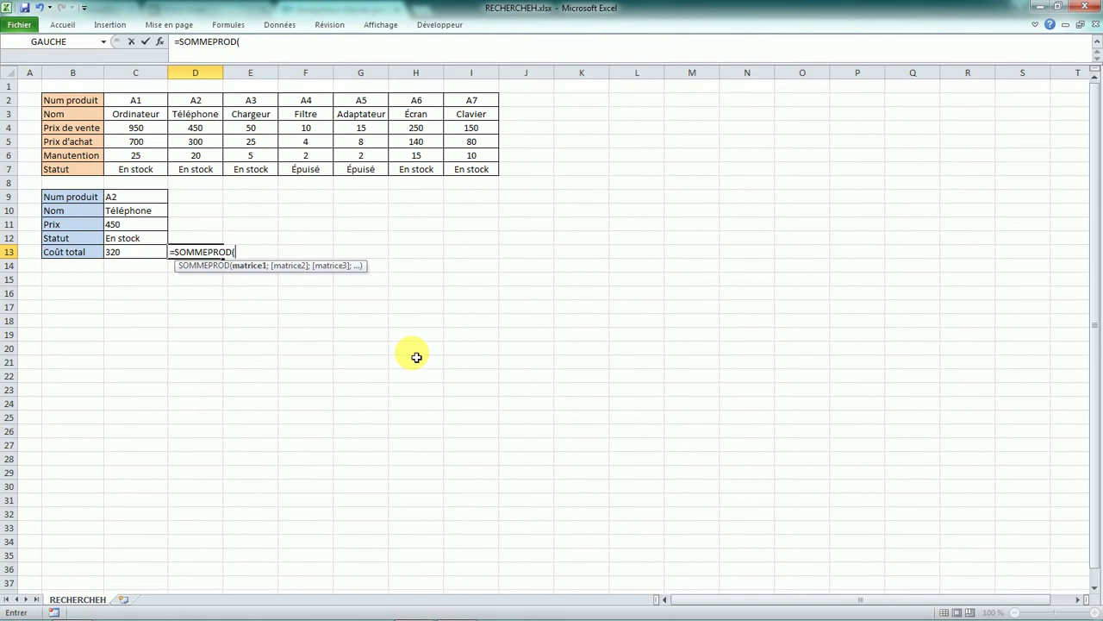
pyautogui.write('RECH')
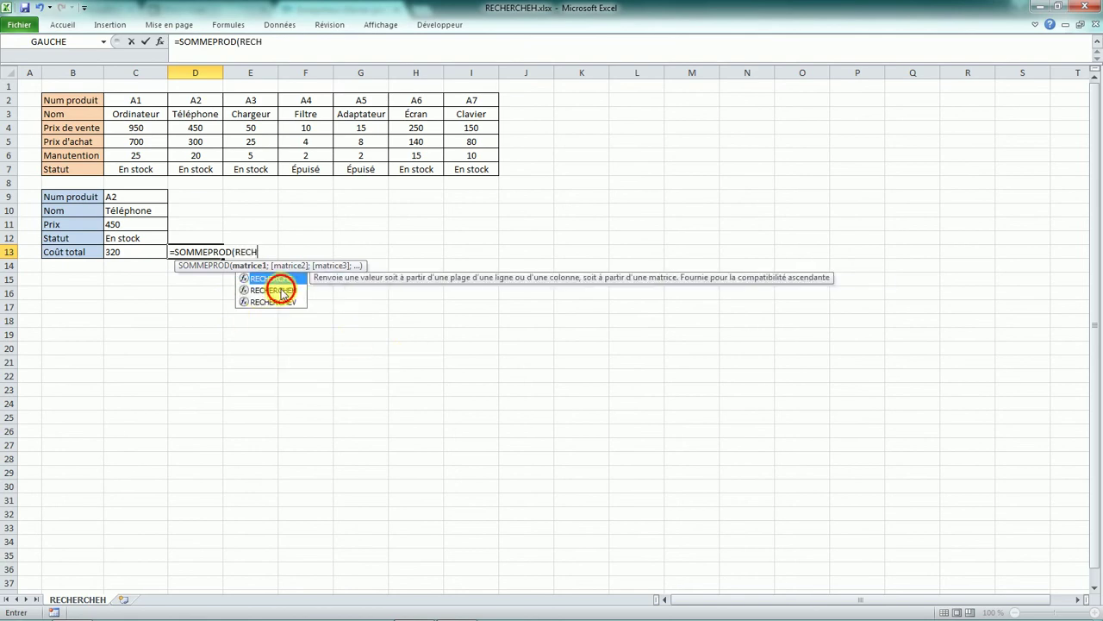
pyautogui.doubleClick(274, 291)
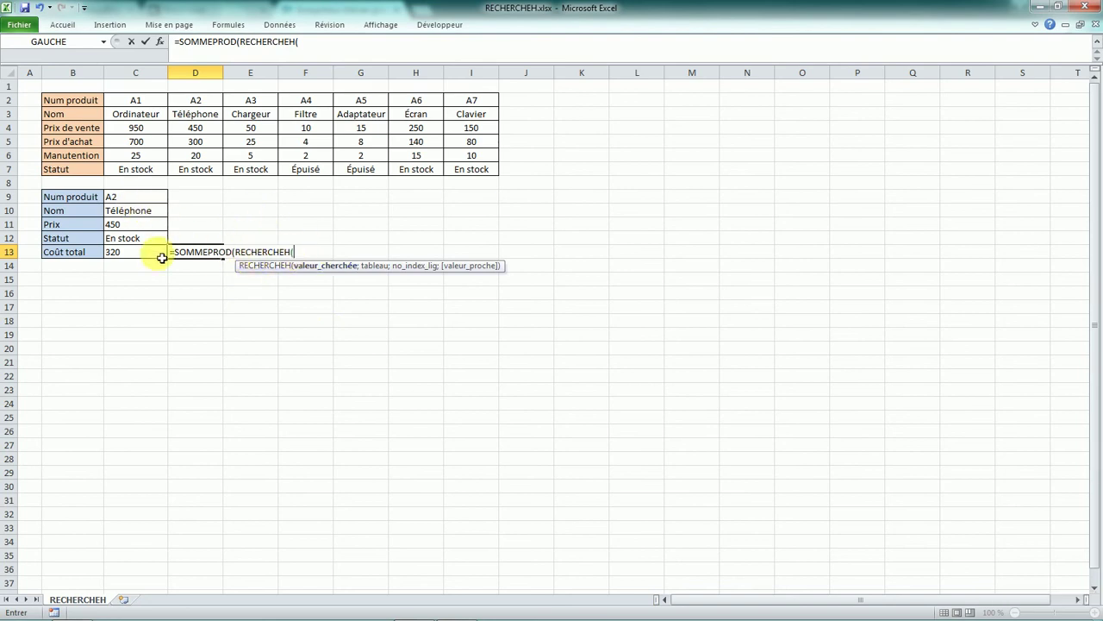
pyautogui.moveTo(233, 251); pyautogui.dragTo(176, 253)
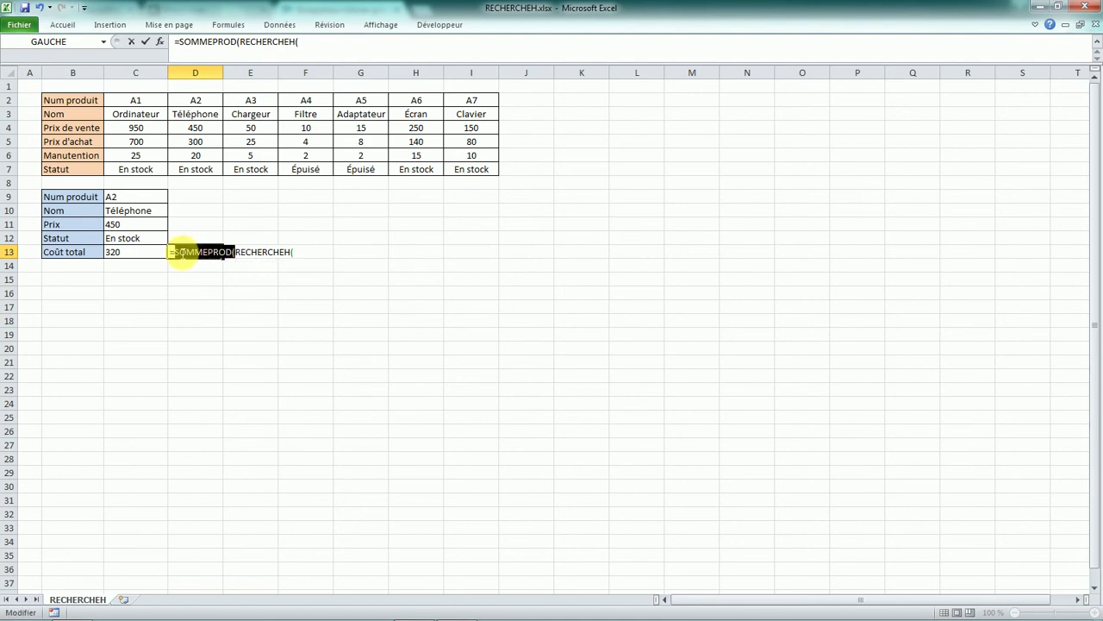
pyautogui.press('Delete')
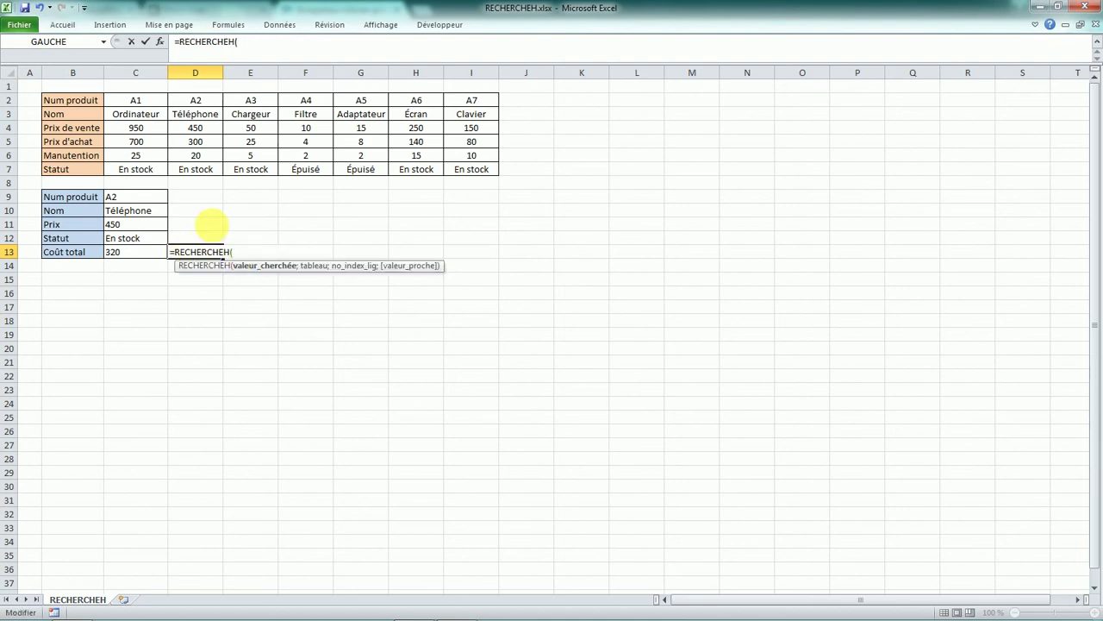
pyautogui.click(124, 203)
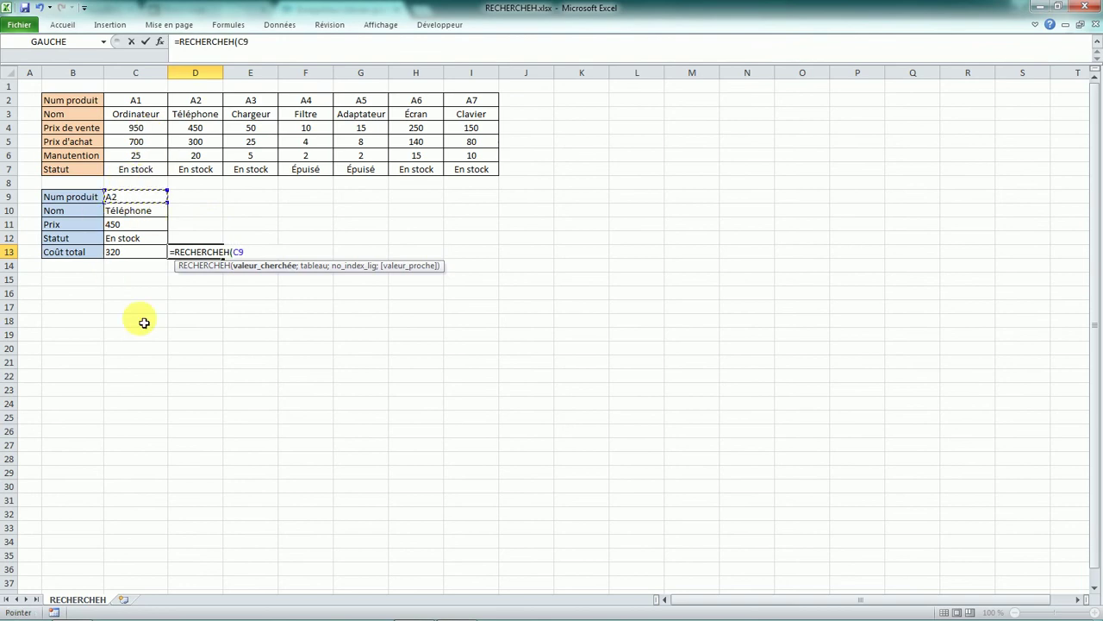
pyautogui.write(';')
pyautogui.moveTo(69, 100); pyautogui.dragTo(462, 171)
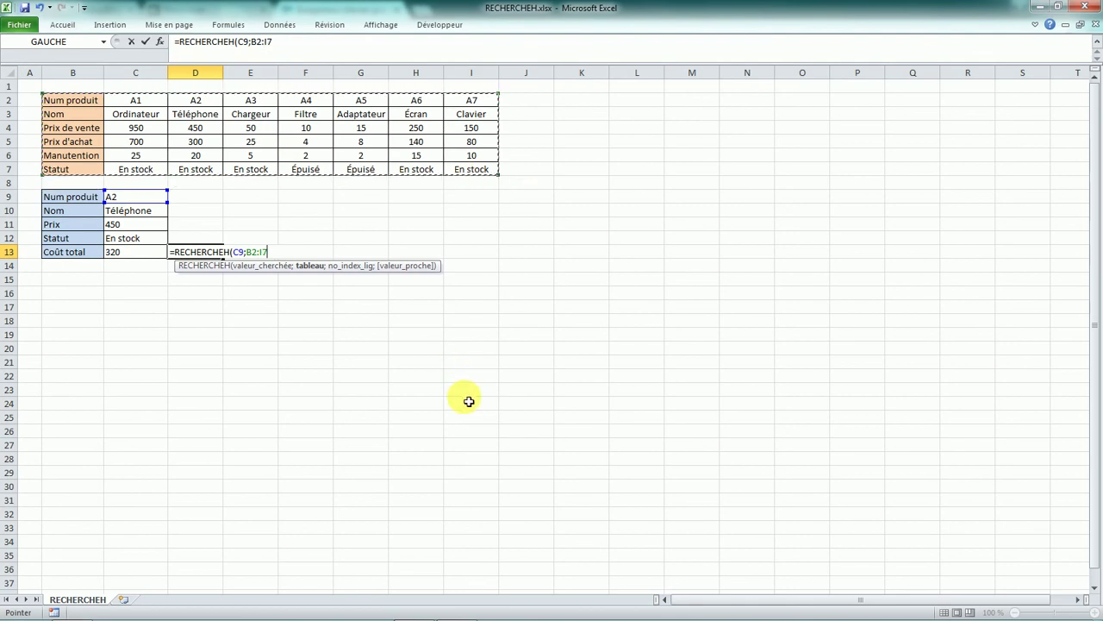
pyautogui.write(';{4;5')
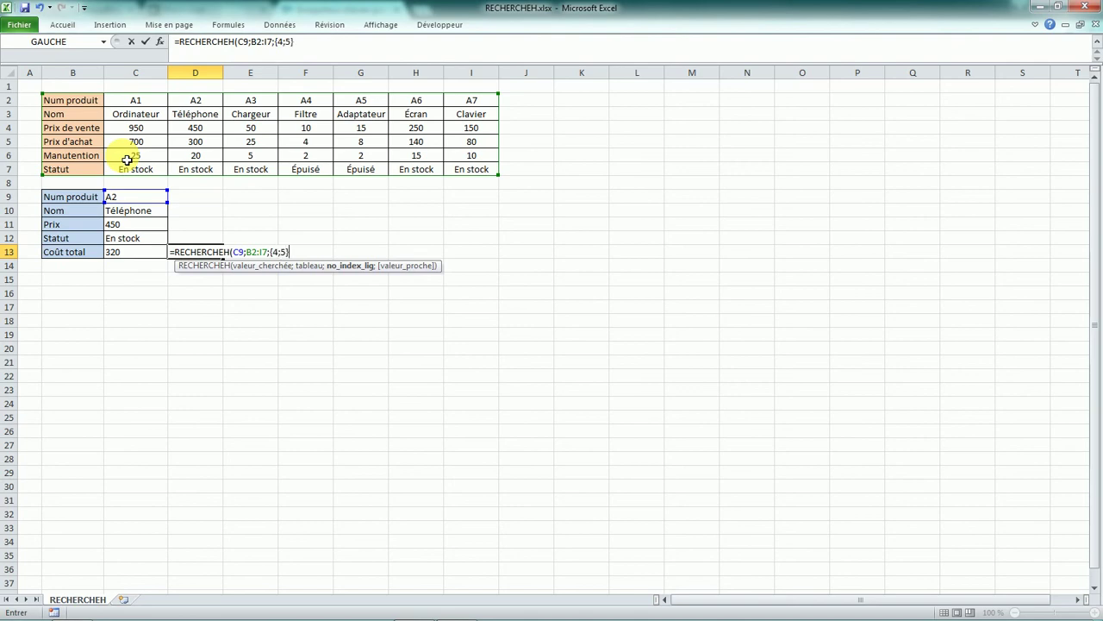
pyautogui.write(';')
pyautogui.doubleClick(335, 287)
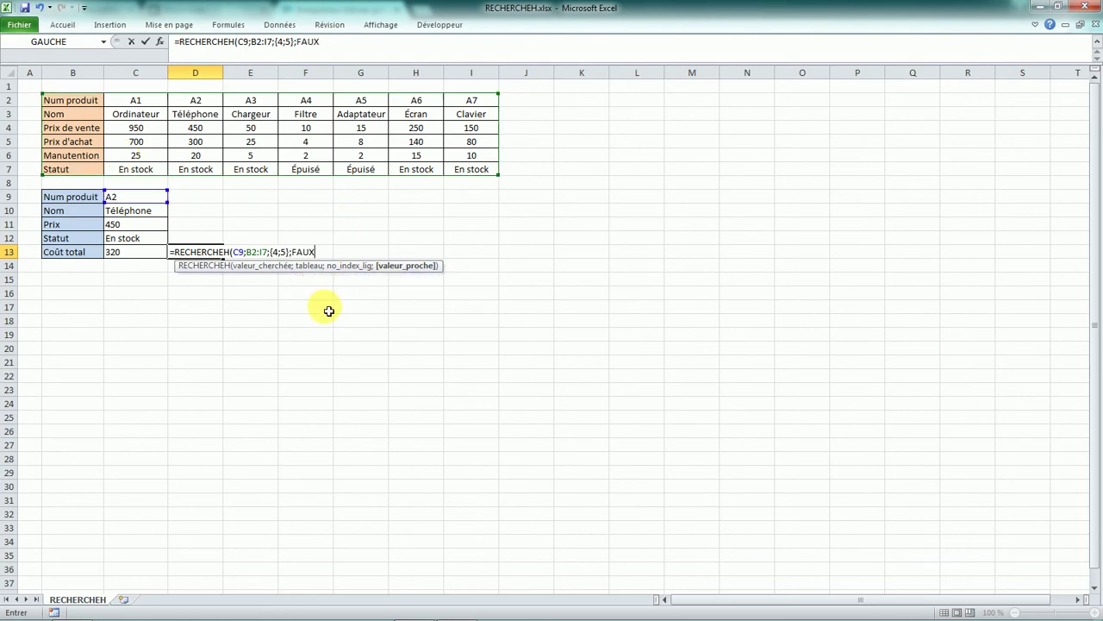
# Step: Wrap the D13 lookup in SOMMEPROD and commit it, returning 320
pyautogui.click(172, 251)
pyautogui.press('capslock')
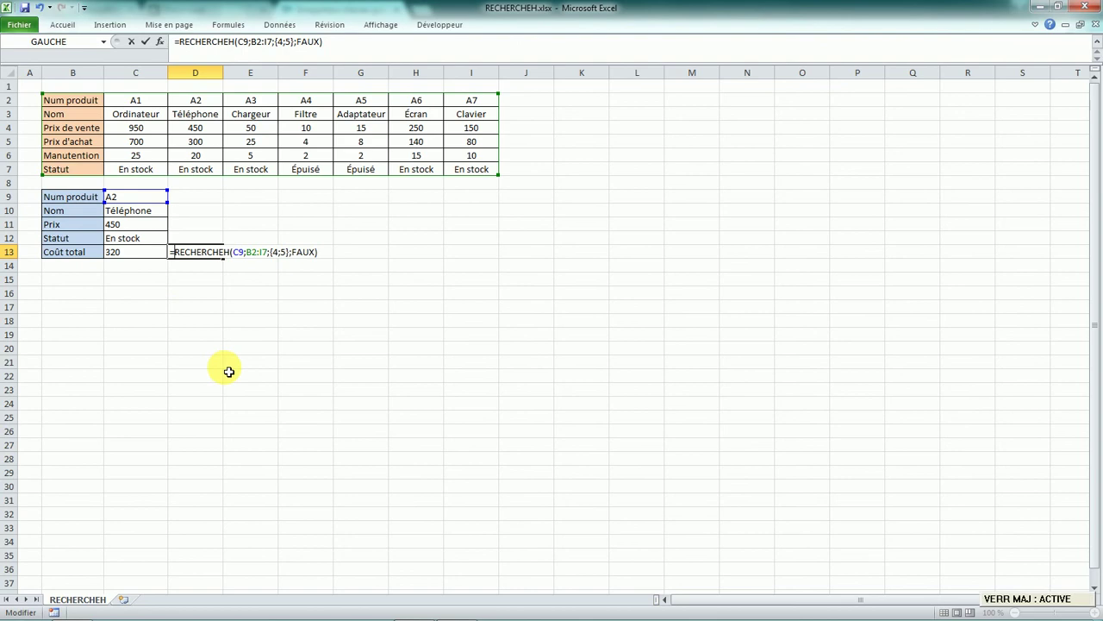
pyautogui.write('SOMME')
pyautogui.doubleClick(226, 373)
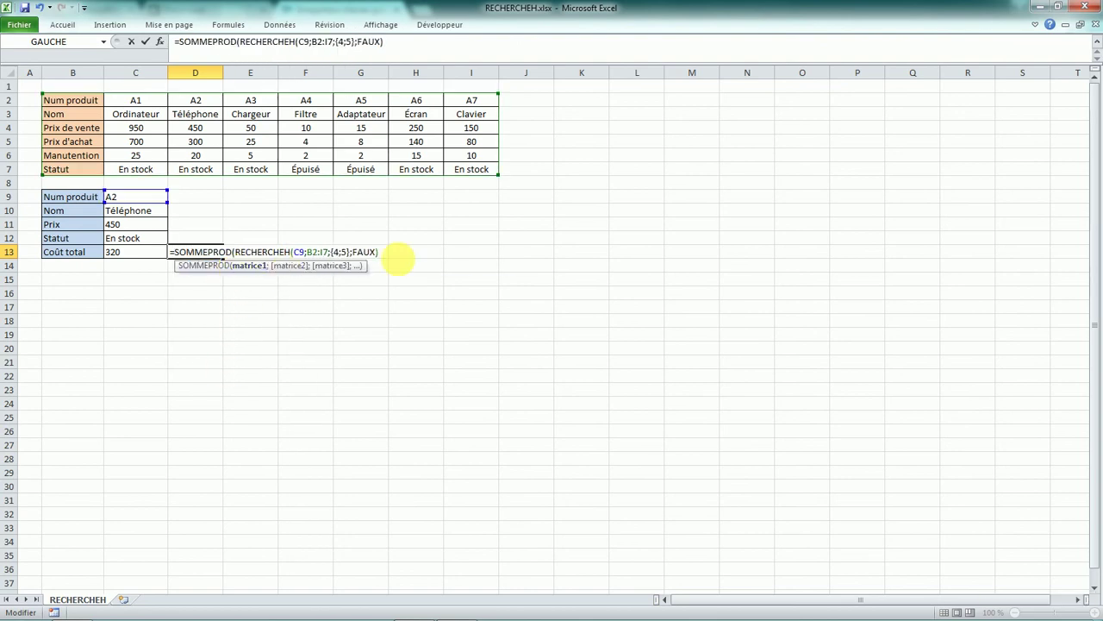
pyautogui.click(373, 252)
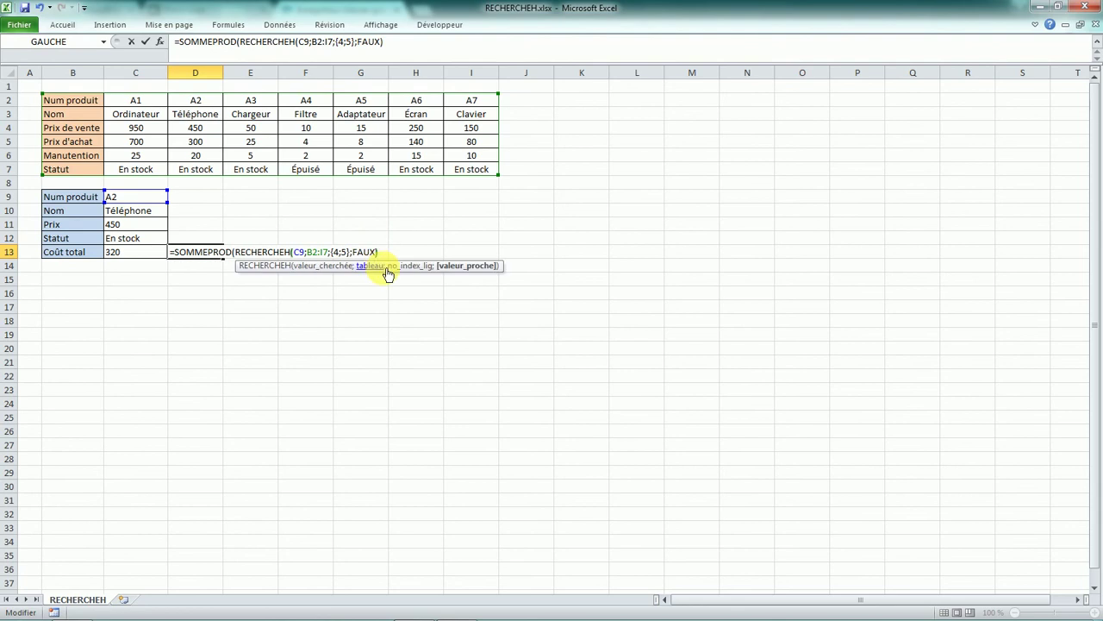
pyautogui.press('End')
pyautogui.press('capslock')
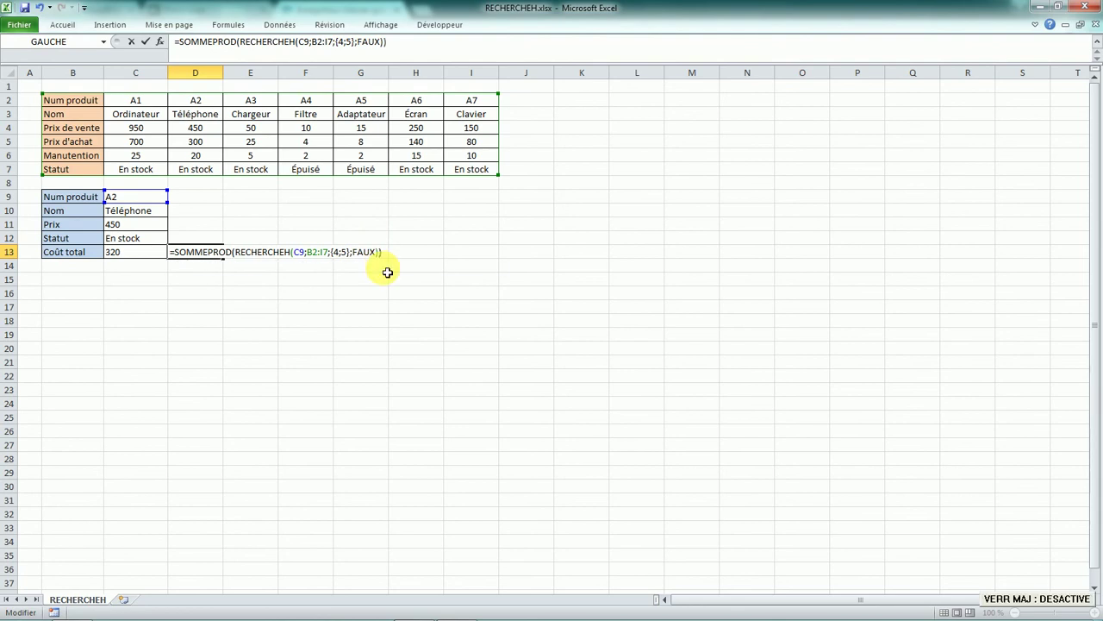
pyautogui.press('Return')
pyautogui.click(220, 252)
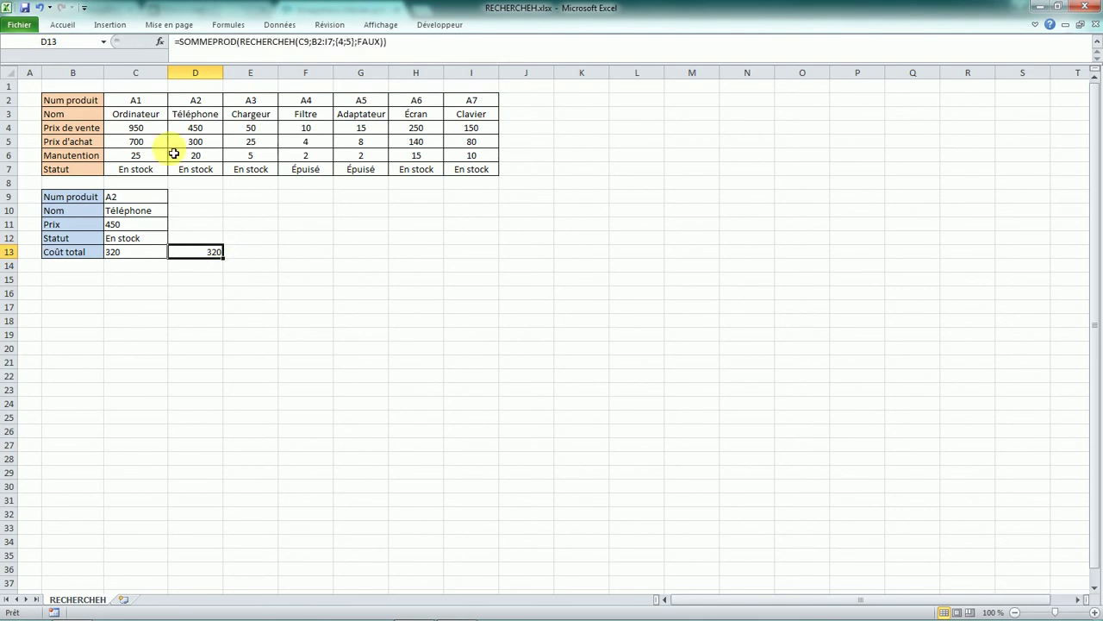
# Step: Apply all borders to the SOMMEPROD total cell D13
pyautogui.click(68, 28)
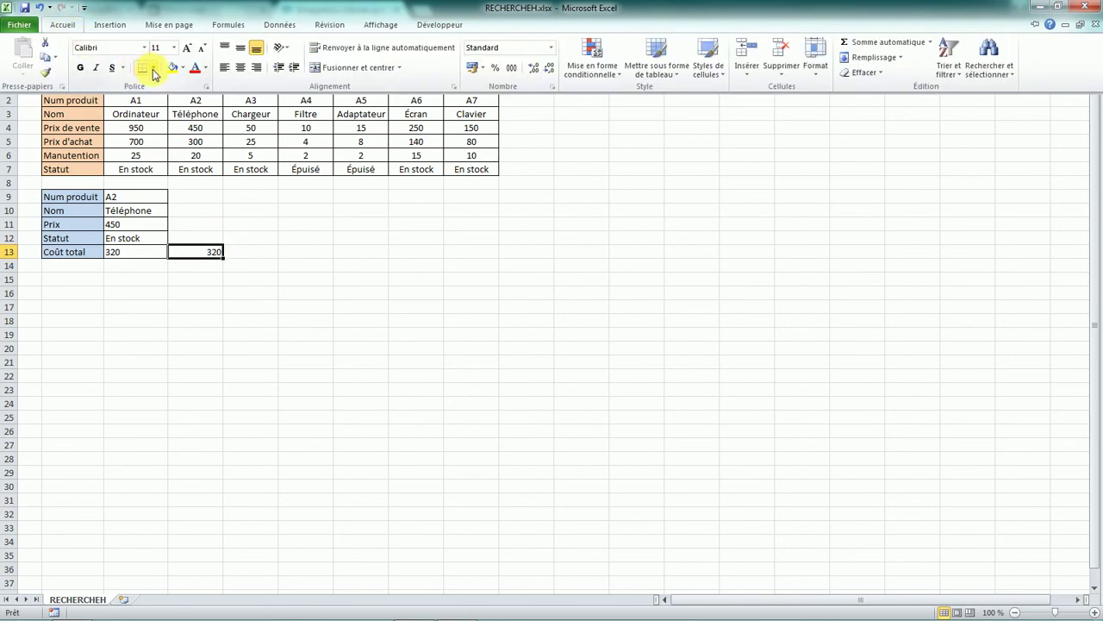
pyautogui.click(154, 68)
pyautogui.click(157, 178)
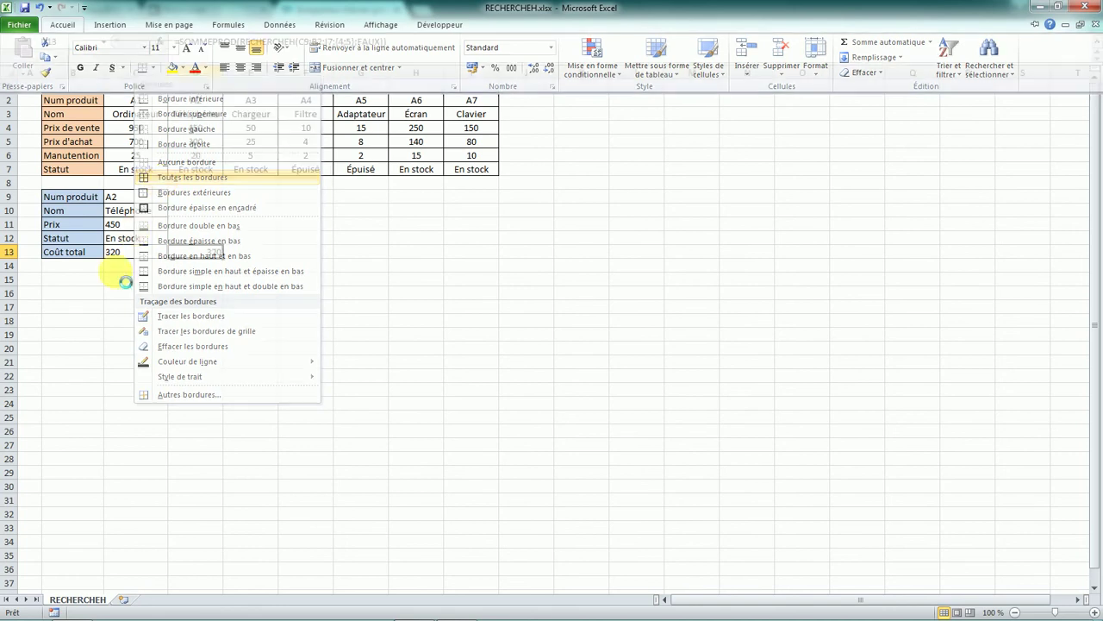
# Step: Compare C13's array SOMME formula with D13's, then re-confirm D13's formula unchanged
pyautogui.click(147, 254)
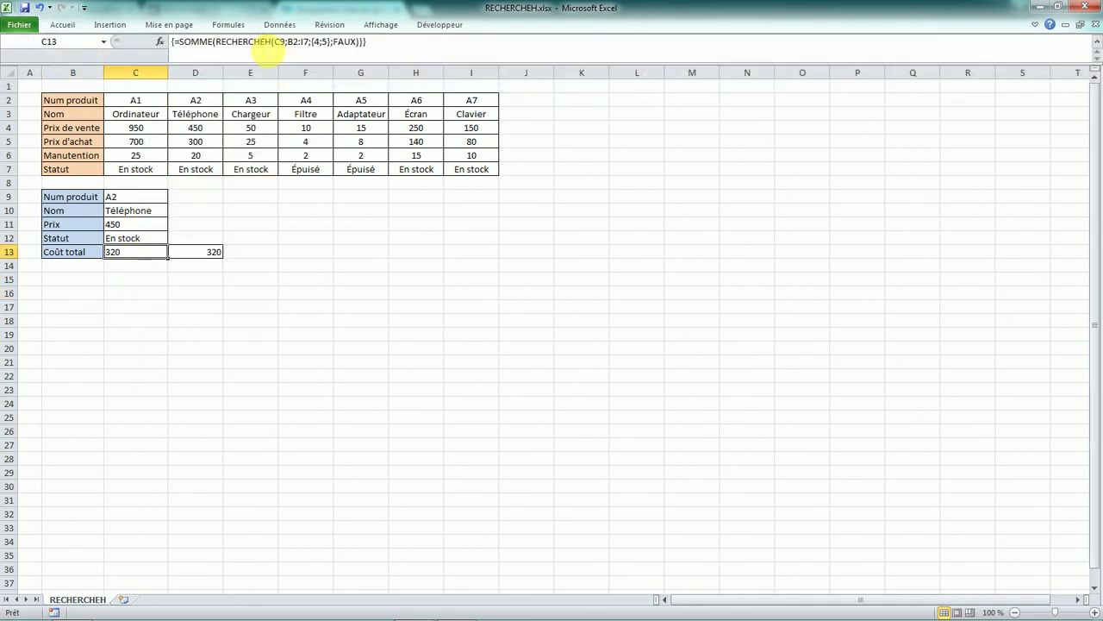
pyautogui.click(216, 255)
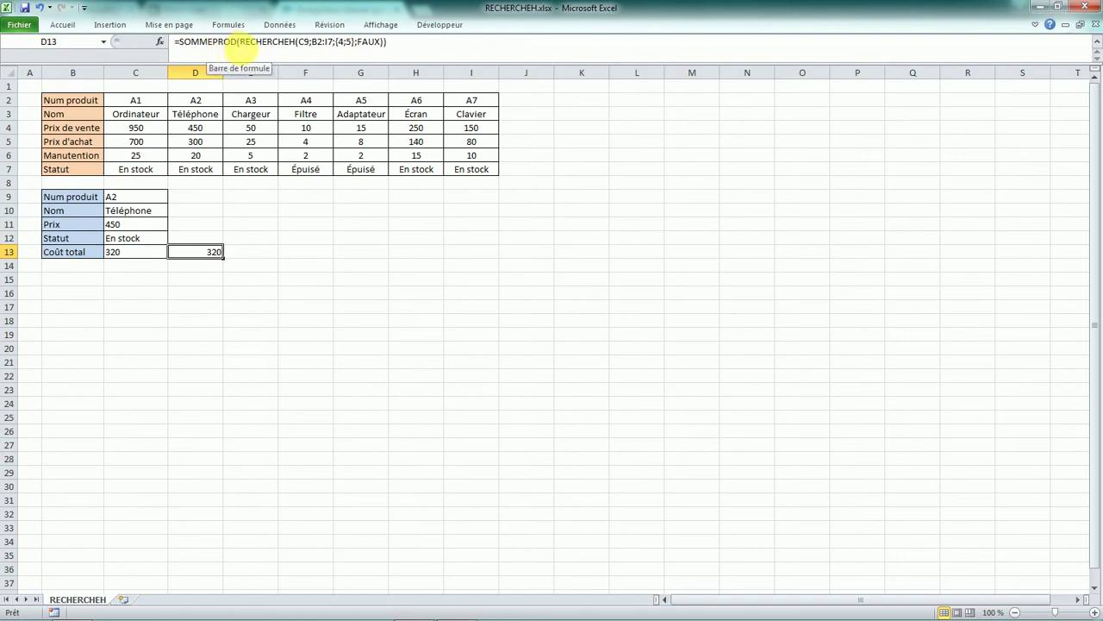
pyautogui.click(243, 42)
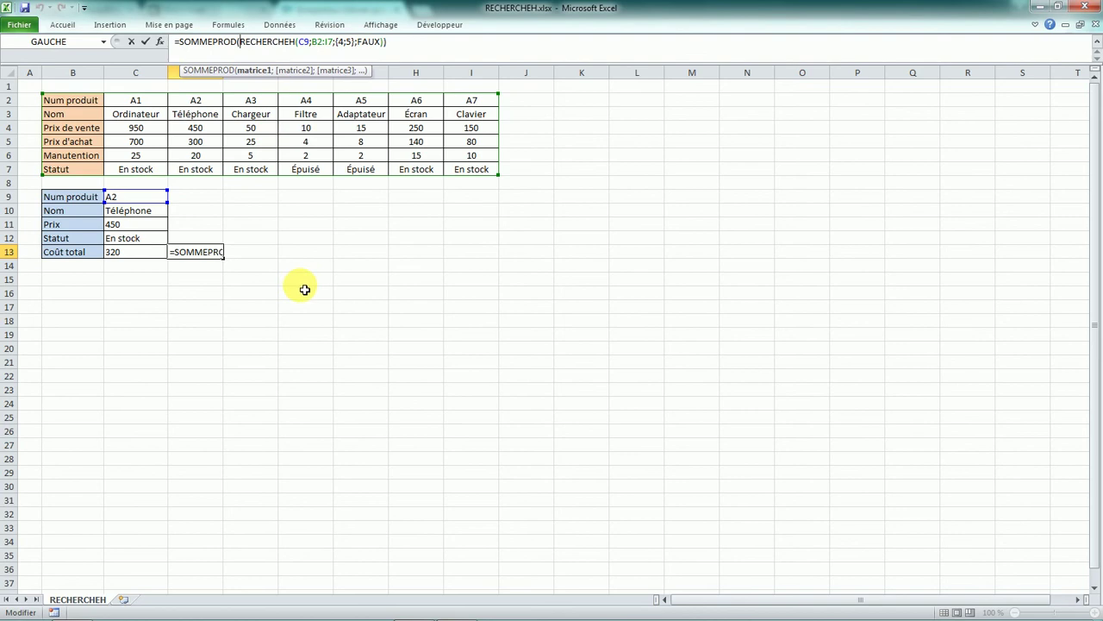
pyautogui.press('Return')
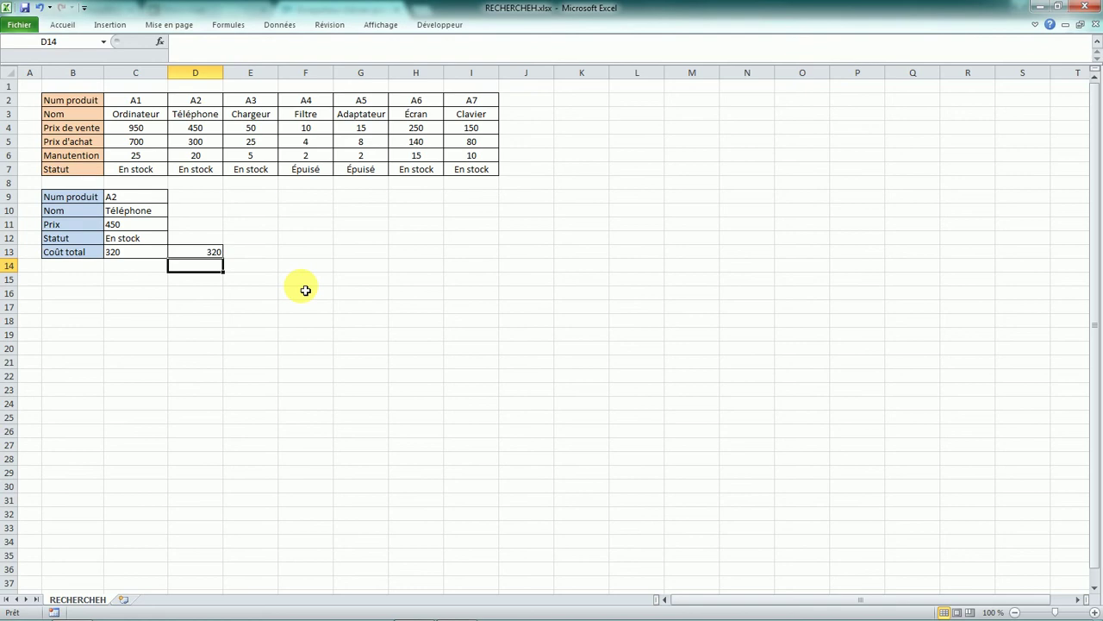
# Step: After comparing the two Coût total results, choose product A6 in C9's dropdown
pyautogui.click(194, 253)
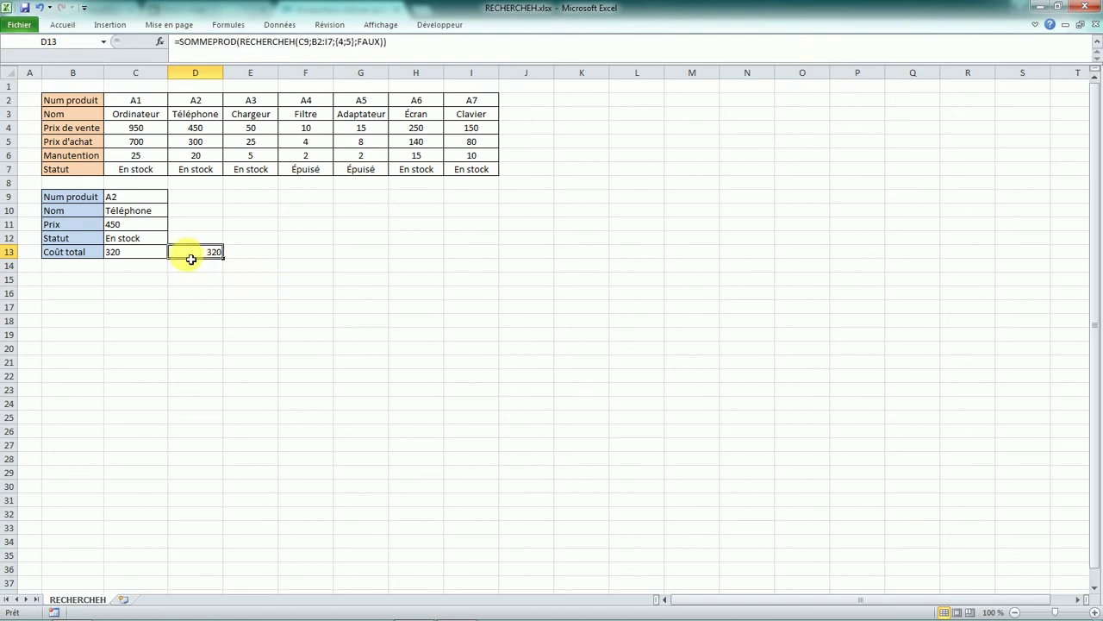
pyautogui.moveTo(148, 253); pyautogui.dragTo(189, 254)
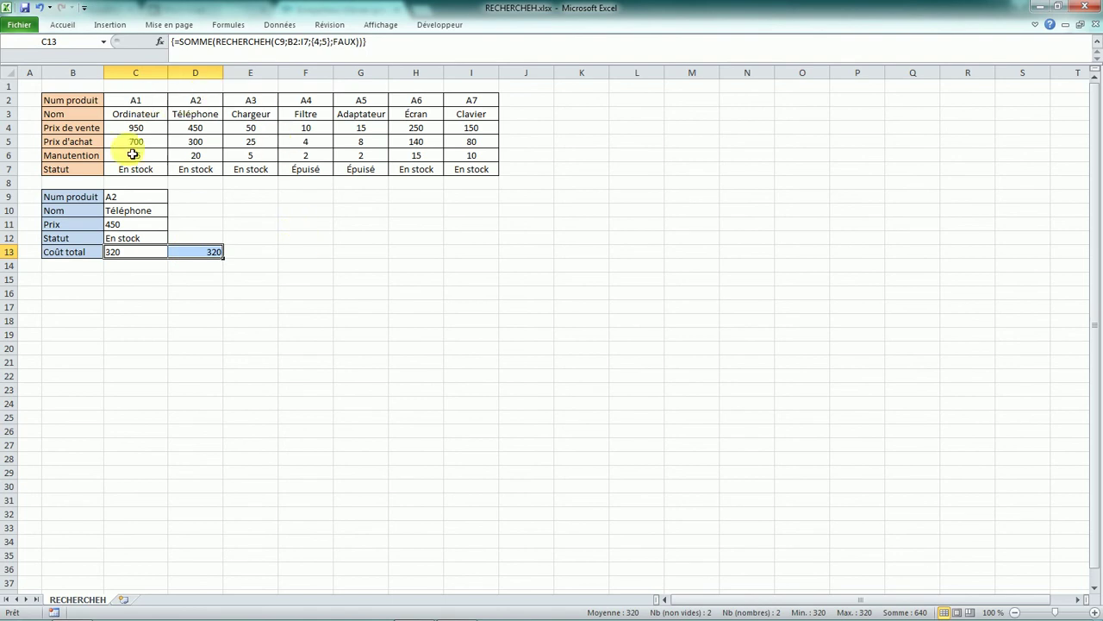
pyautogui.click(143, 197)
pyautogui.click(174, 197)
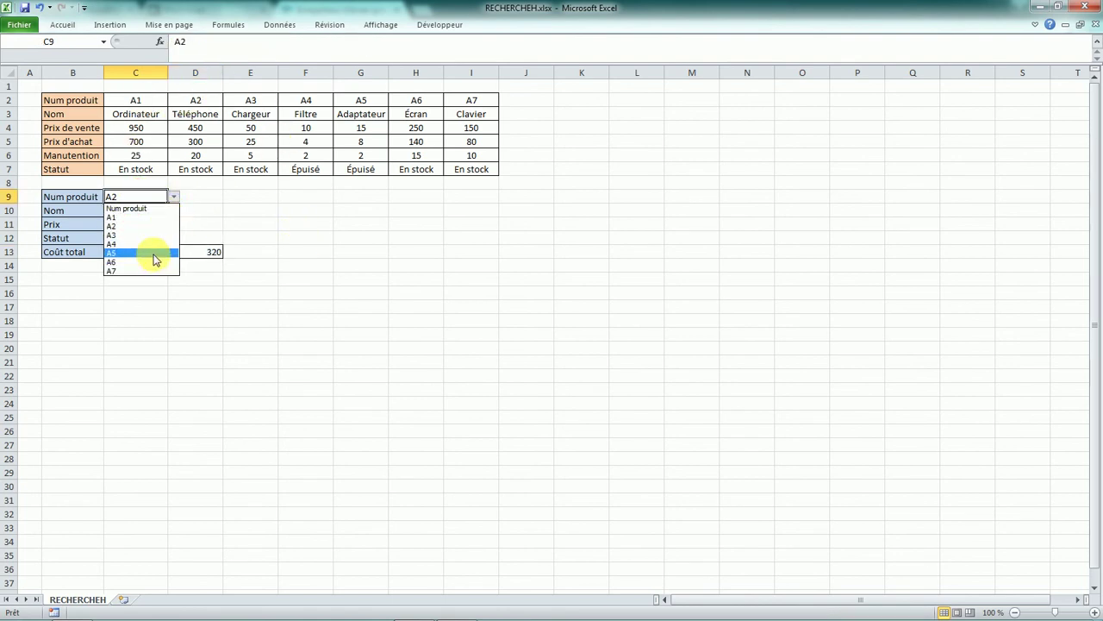
pyautogui.click(154, 262)
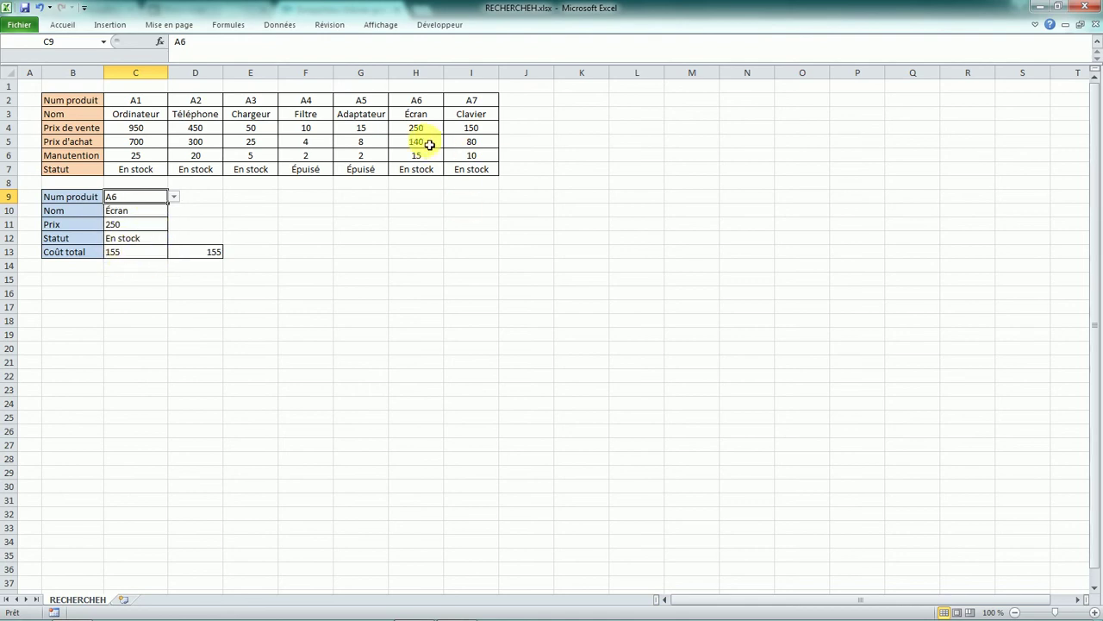
# Step: Verify A6's costs in H5:H6 total 155 and inspect the C10 and C11 lookup formulas
pyautogui.moveTo(429, 145); pyautogui.dragTo(427, 157)
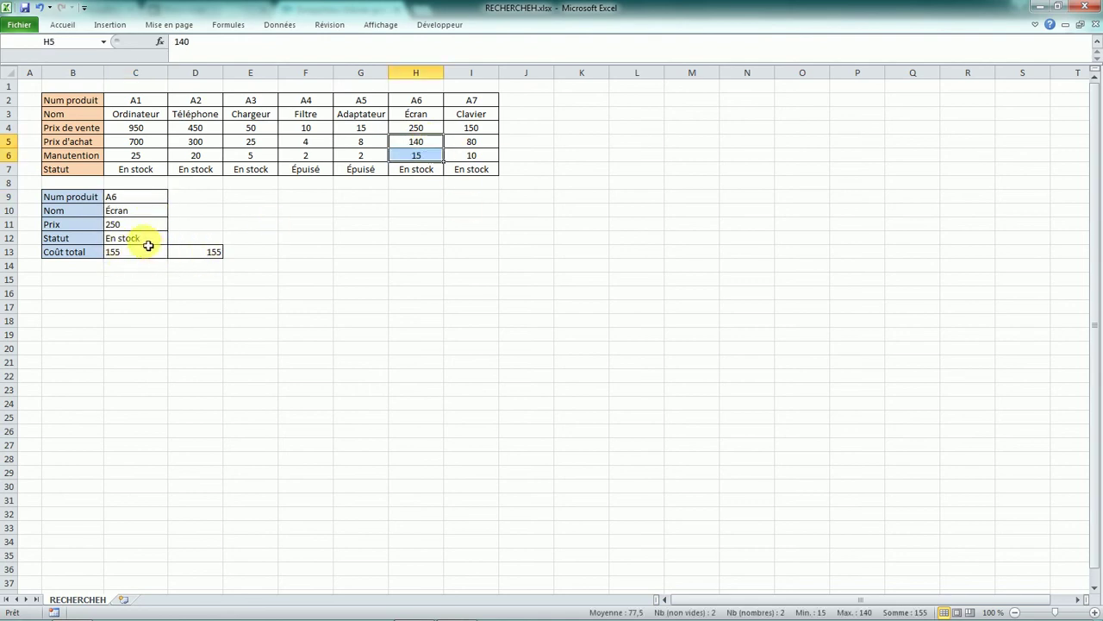
pyautogui.click(135, 210)
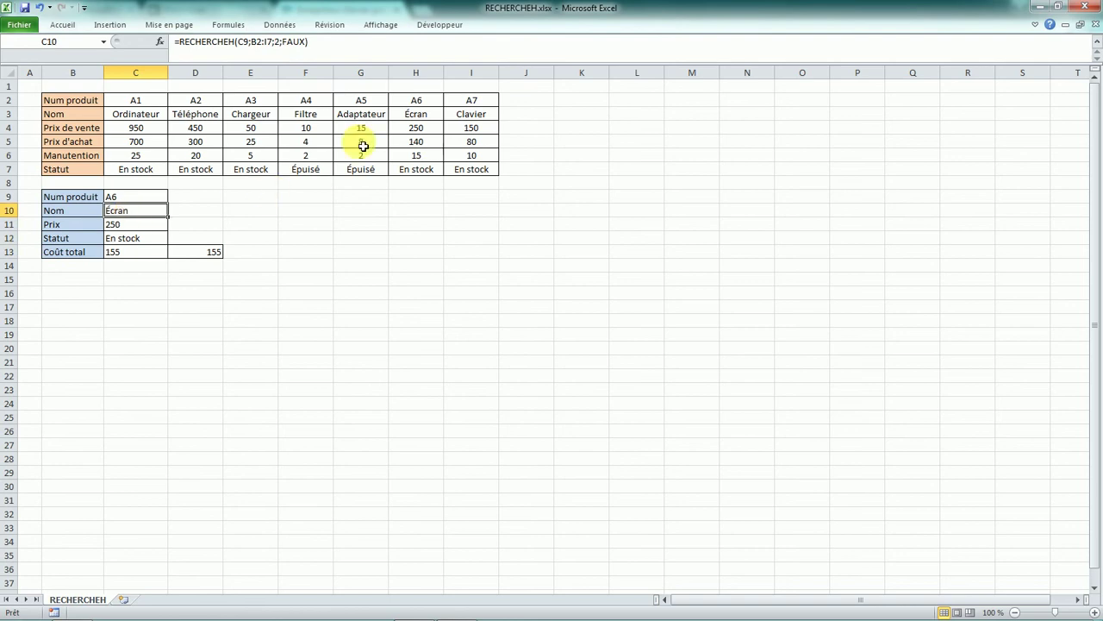
pyautogui.click(136, 224)
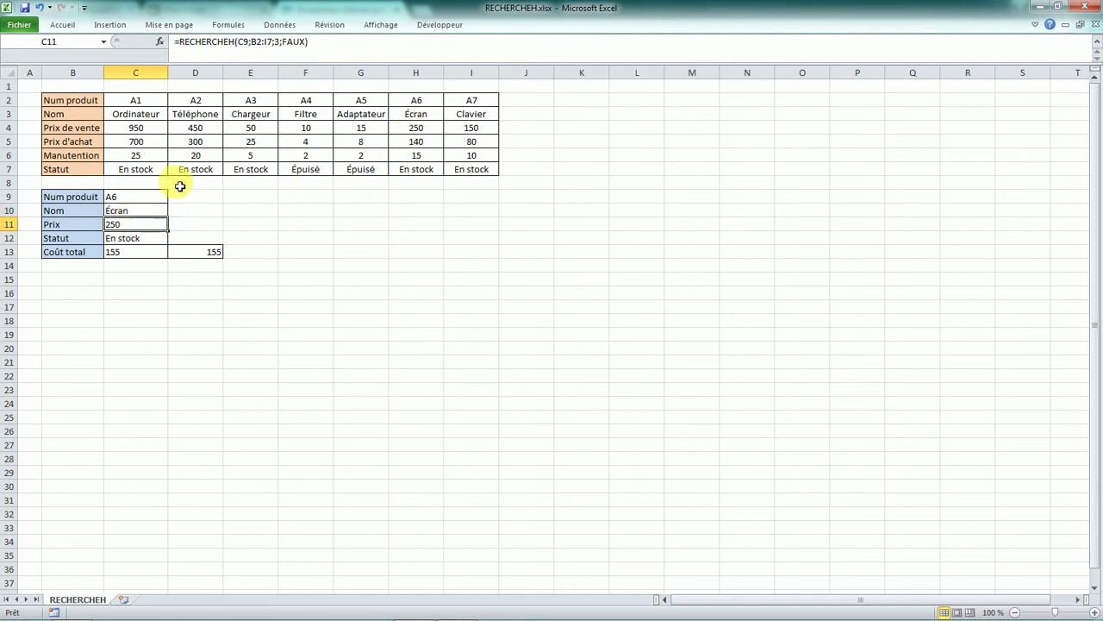